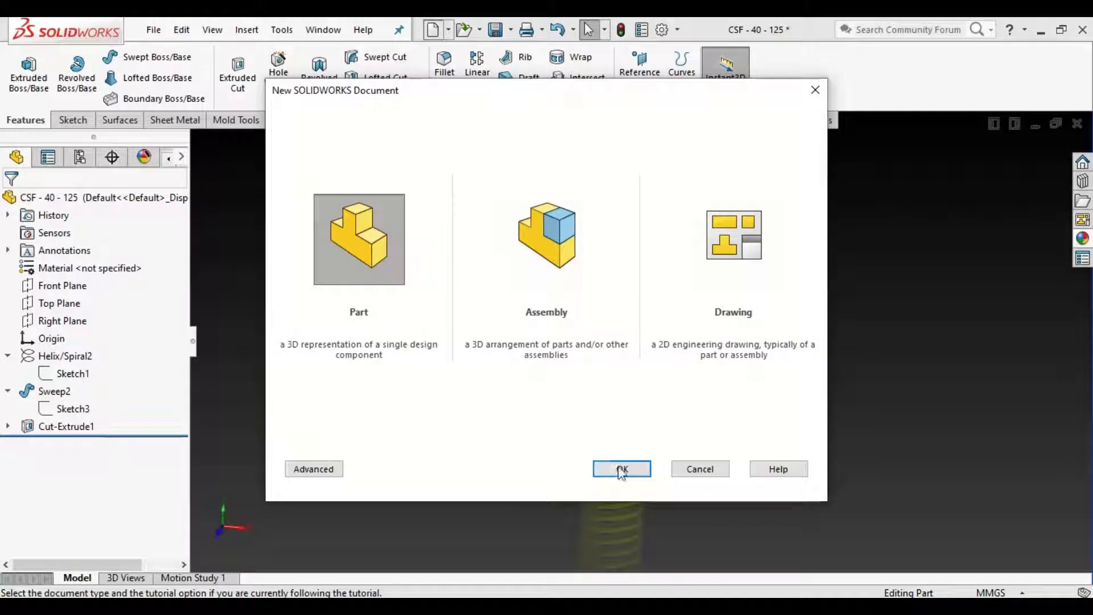
Step: Create a new part document and apply the Plain White scene
left_click(620, 469)
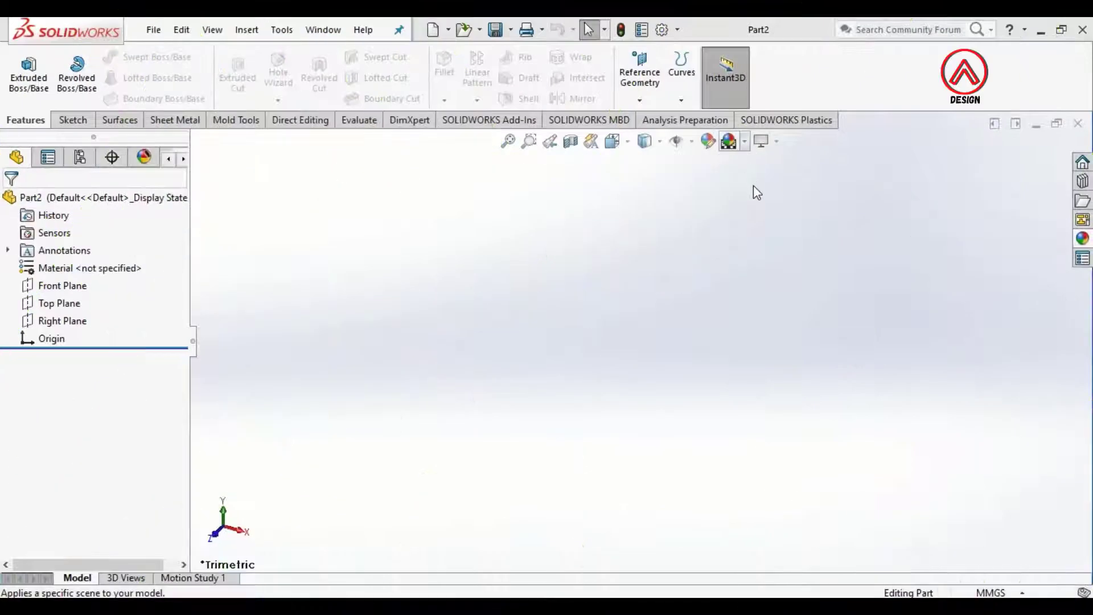
left_click(745, 142)
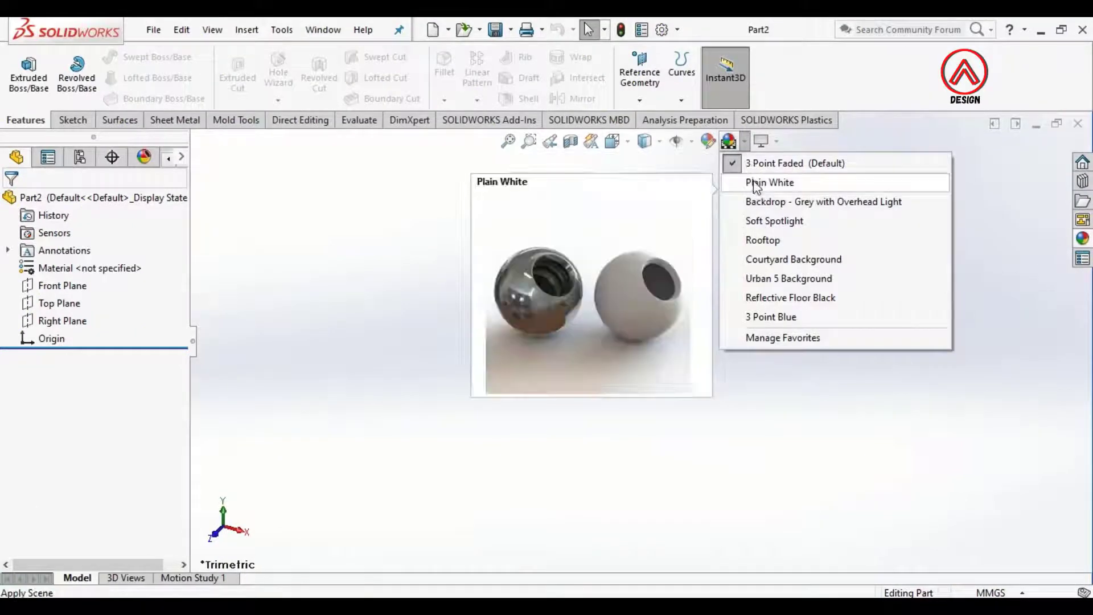
left_click(758, 179)
Step: In the top view, sketch a circle of about 58 mm radius centred on the origin on the Top Plane
left_click(615, 146)
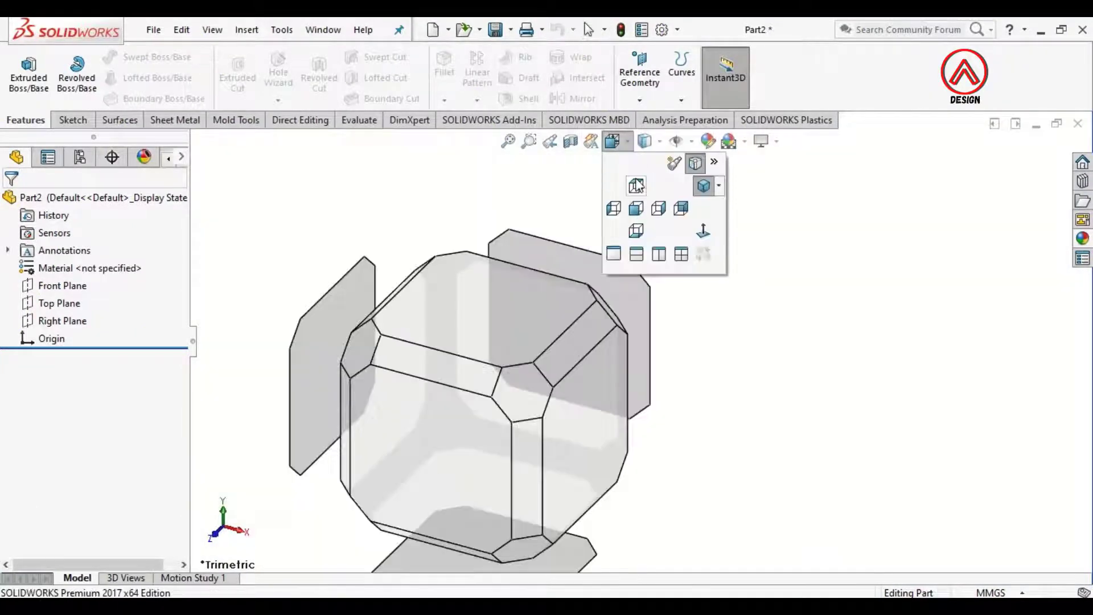
left_click(637, 190)
left_click(86, 303)
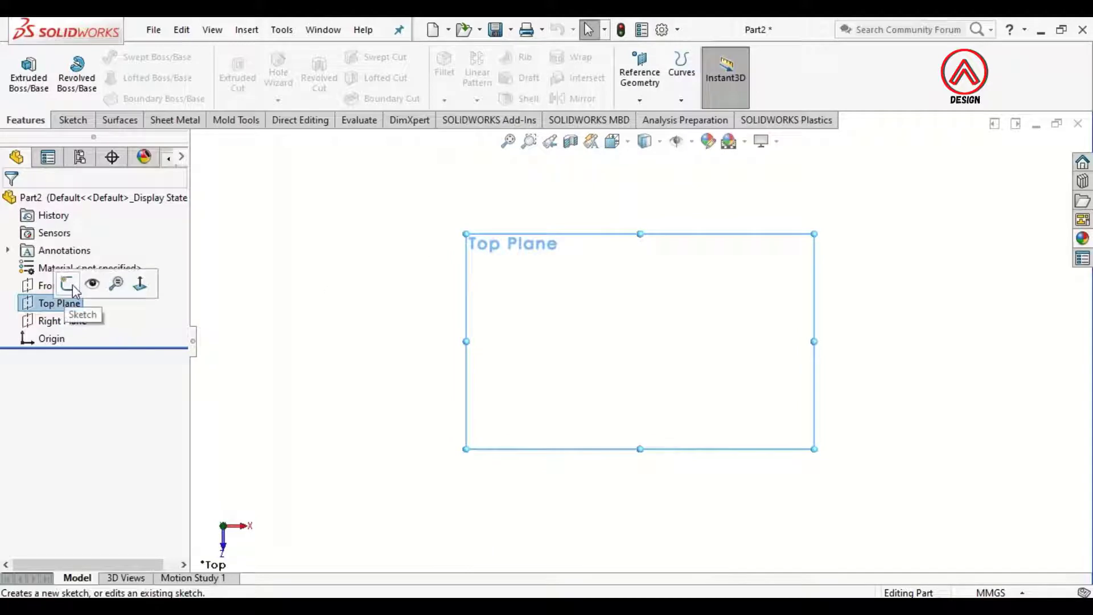
left_click(69, 283)
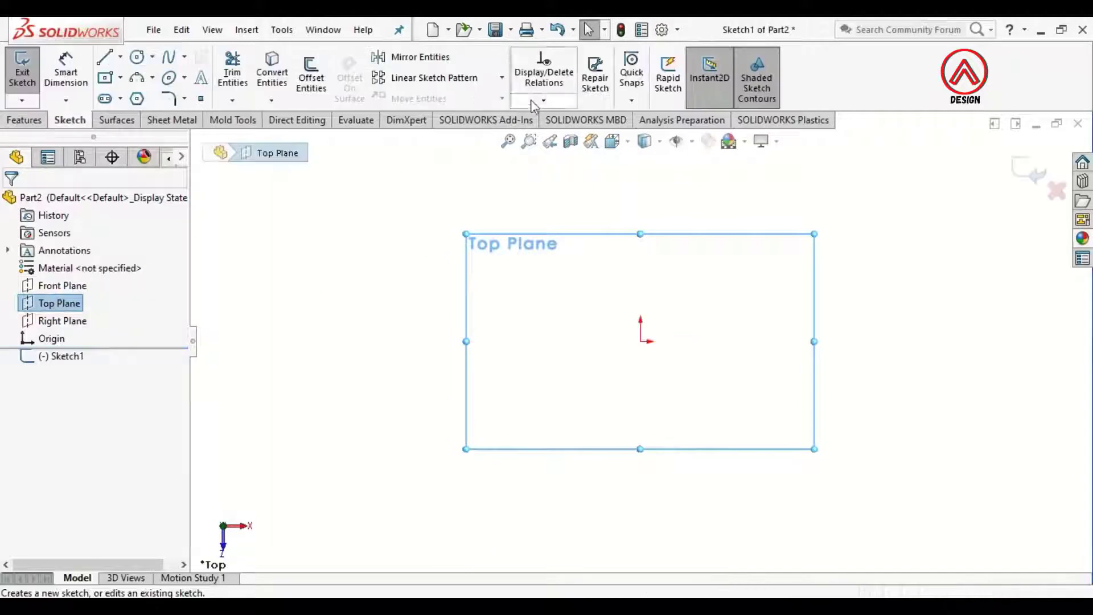
left_click(137, 56)
left_click(641, 341)
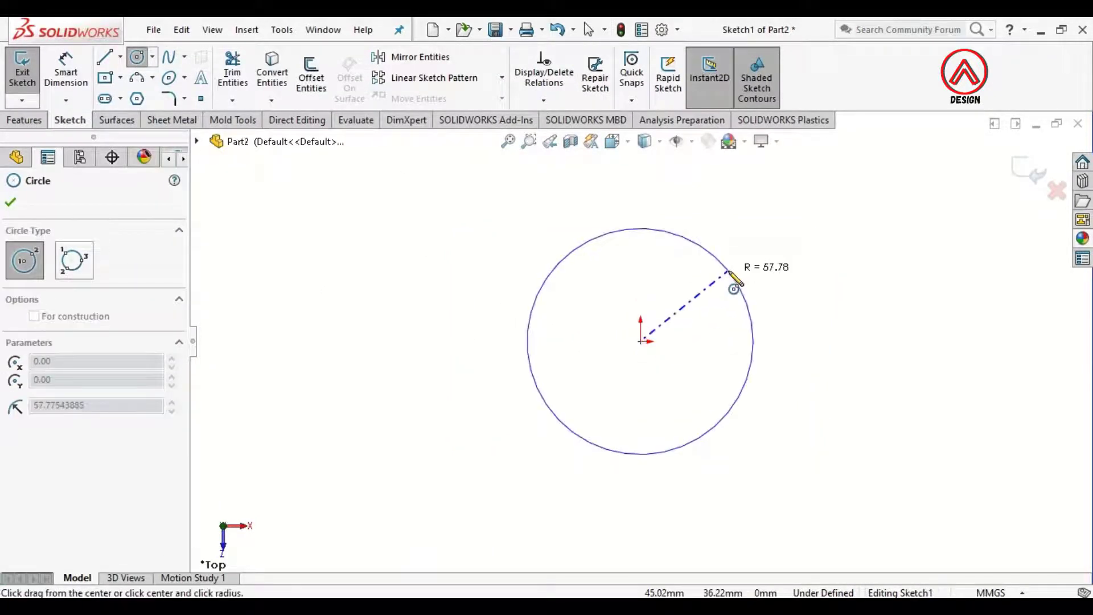
left_click(734, 283)
Step: Dimension the circle's diameter and set it to 40 mm
left_click(66, 71)
left_click(744, 292)
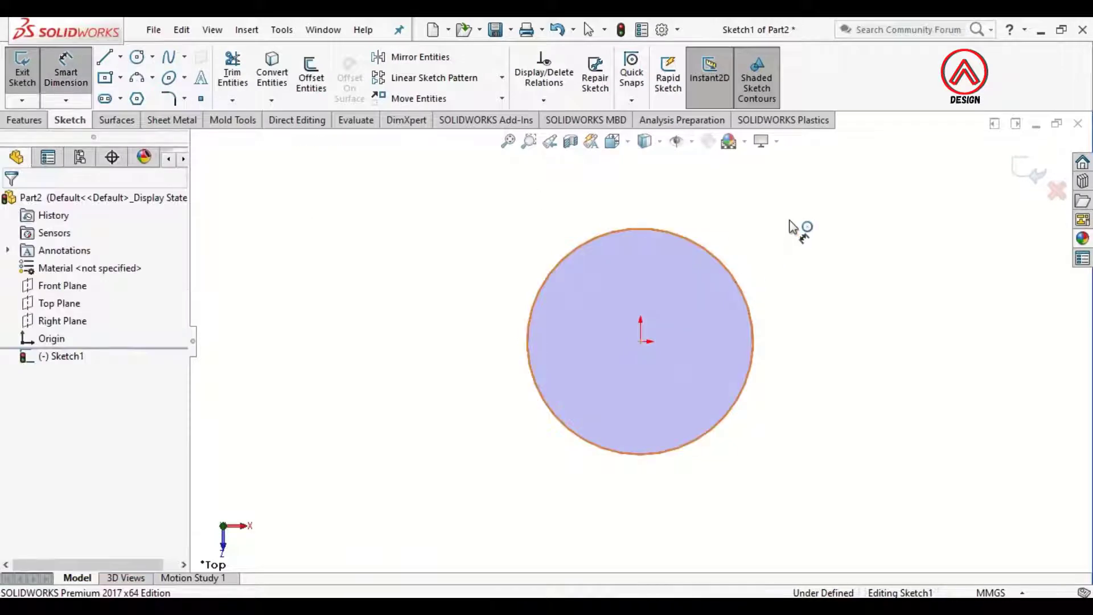
left_click(792, 228)
type("40")
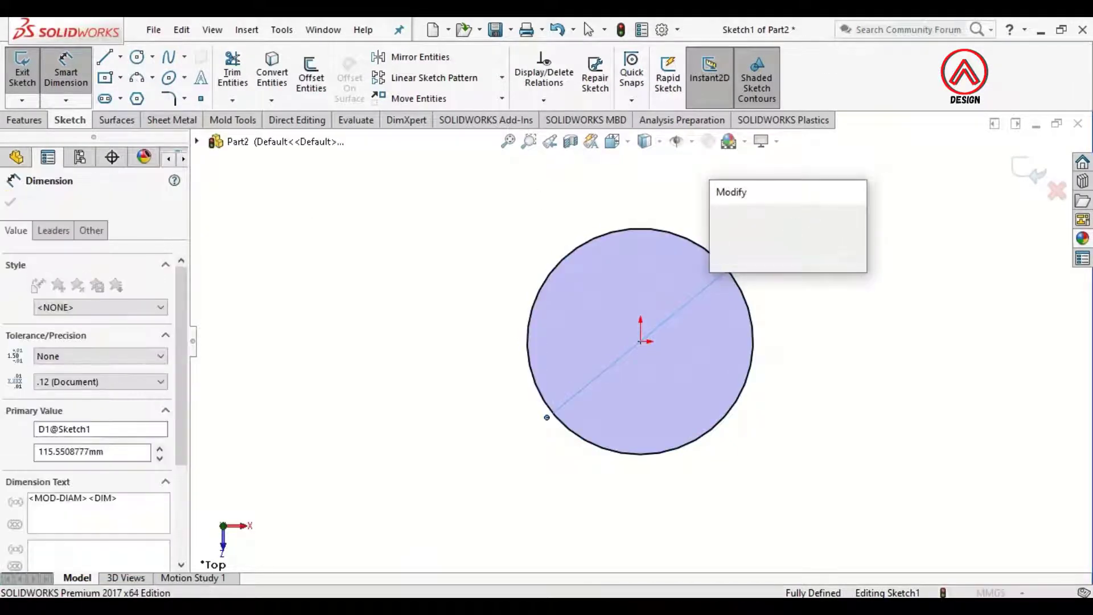
key("Return")
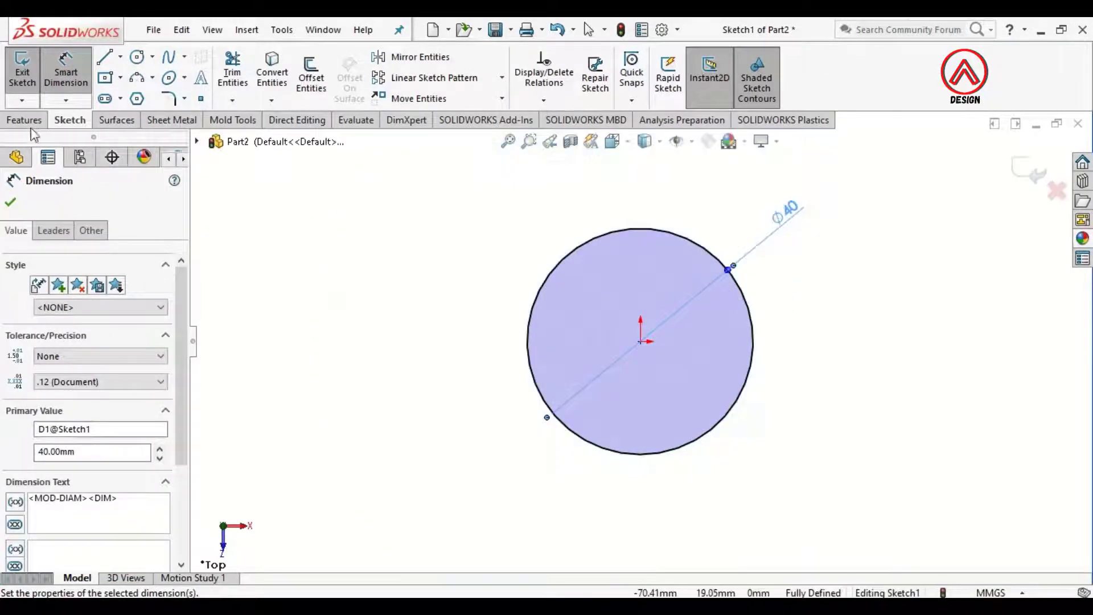
Step: Start a Helix/Spiral from the circle, defined by Height and Pitch with variable pitch
left_click(26, 120)
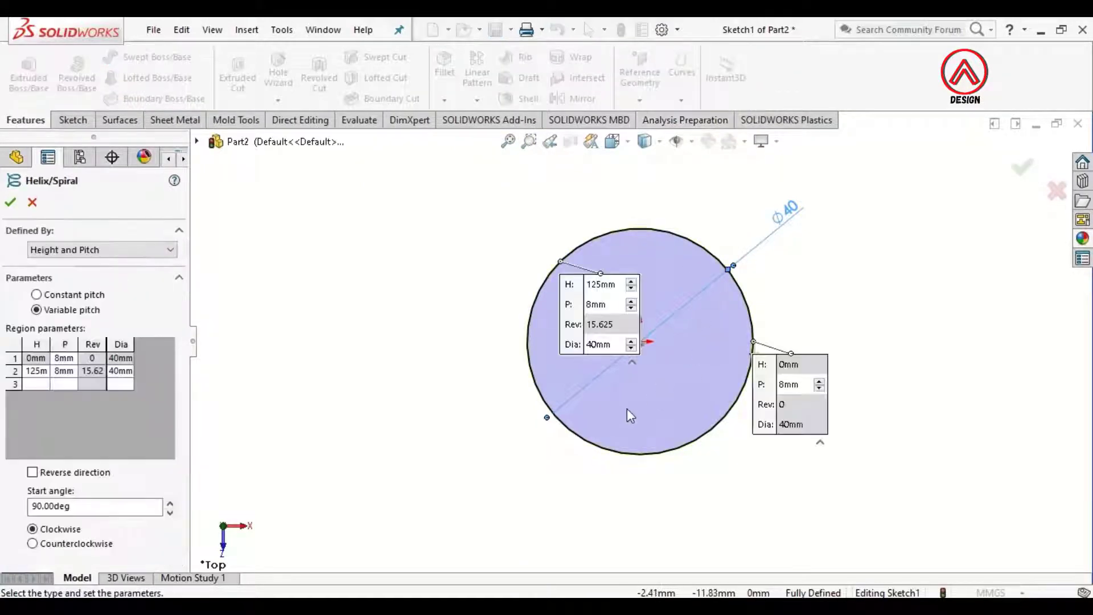
left_click(139, 251)
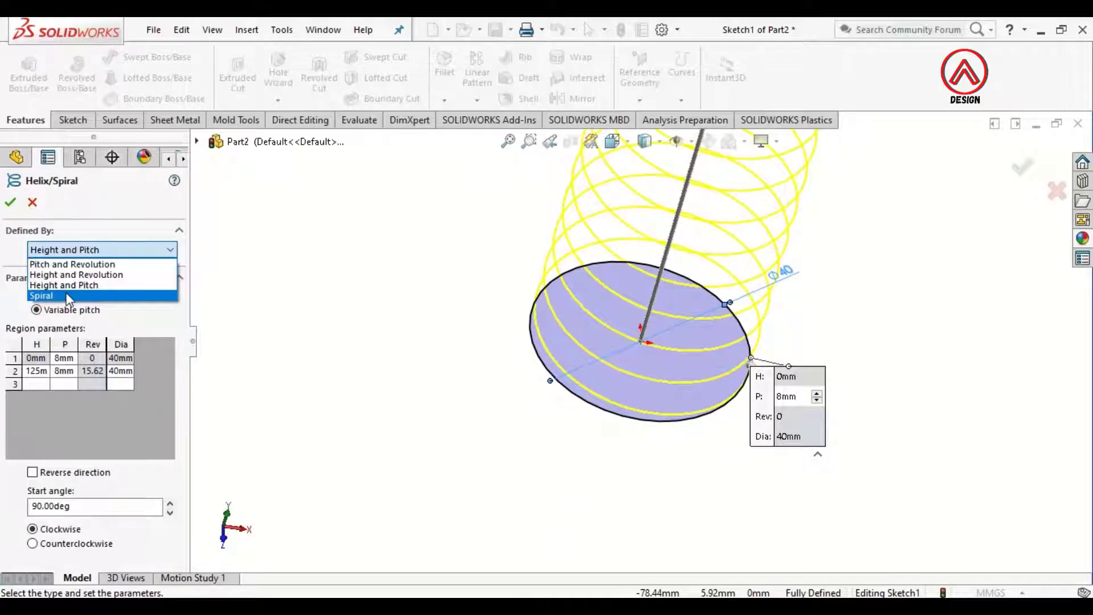
left_click(8, 312)
left_click(37, 294)
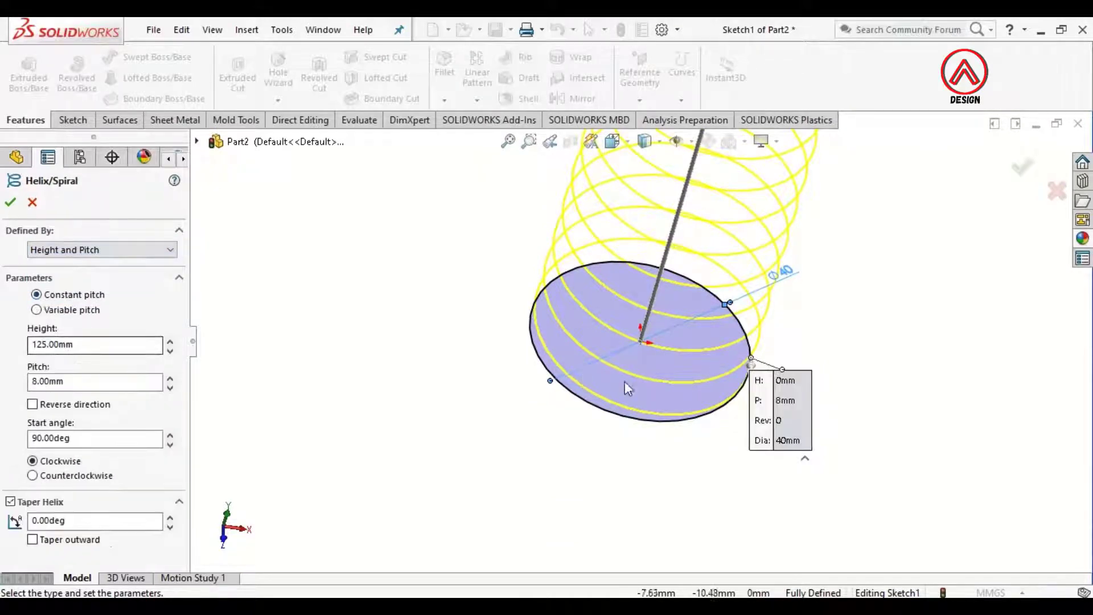
scroll(774, 339, "up", 6)
middle_click_drag(724, 283, 695, 206)
scroll(695, 206, "down", 2)
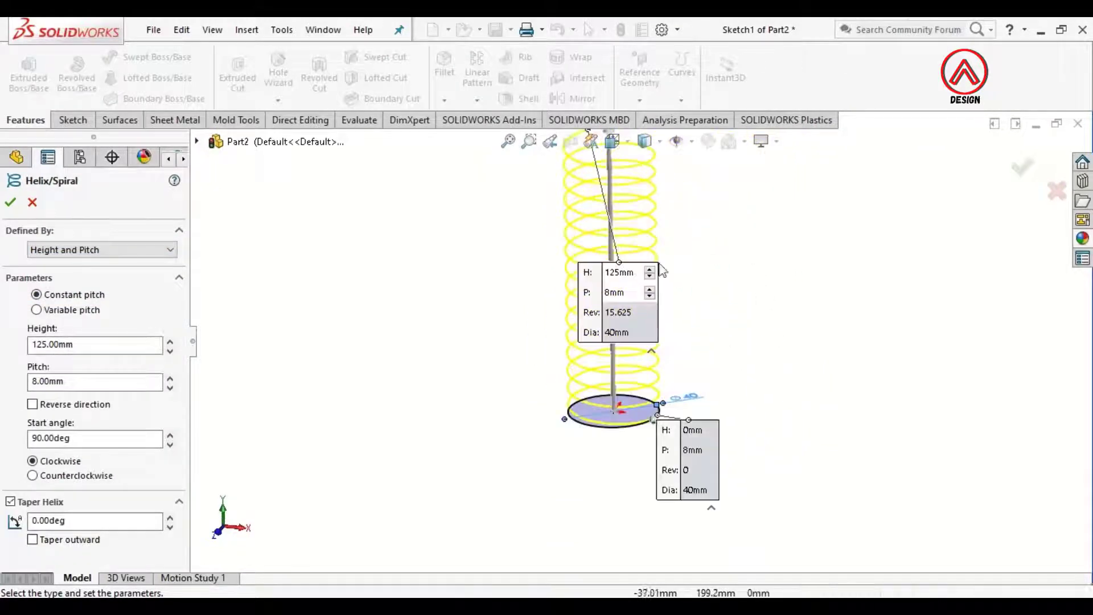
left_click(94, 250)
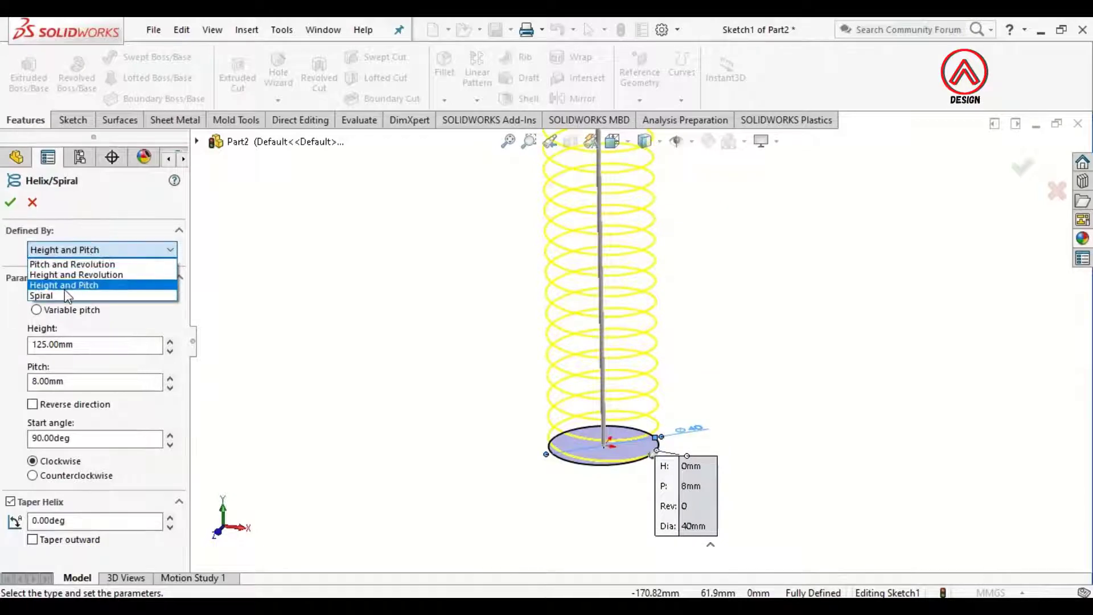
left_click(17, 328)
left_click(38, 309)
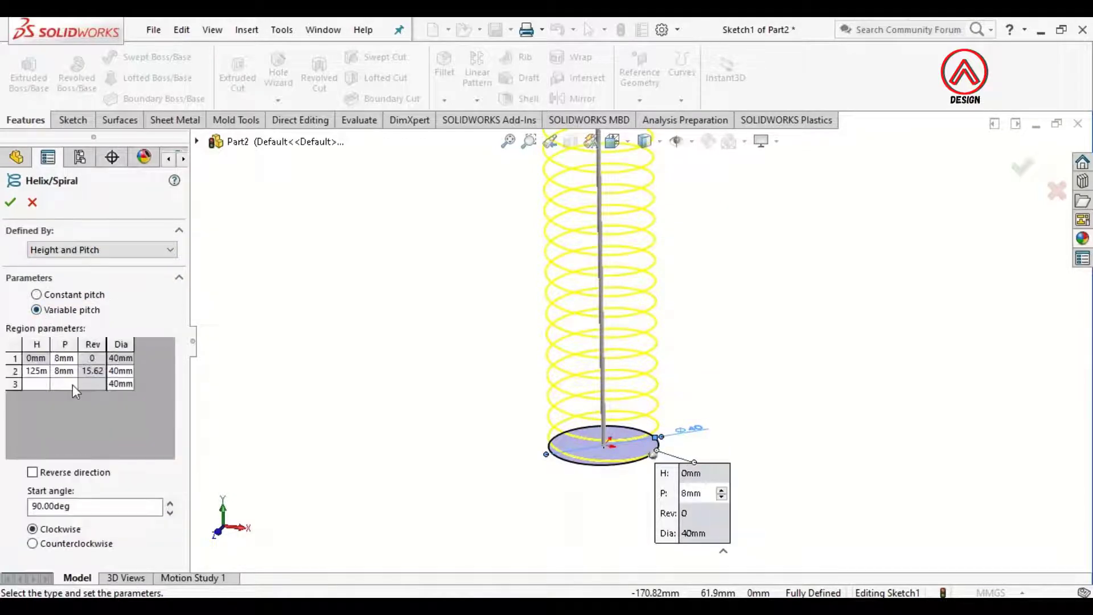
Step: Set the first region's pitch to 3 mm and the second region to 3 mm height and 3 mm pitch
left_click(64, 358)
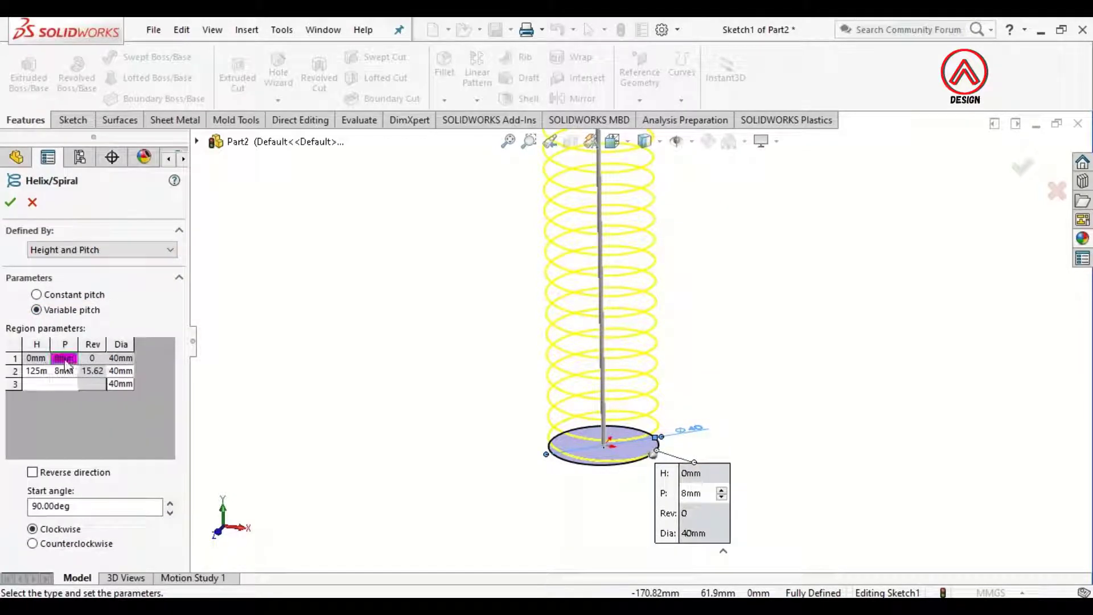
left_click(65, 358)
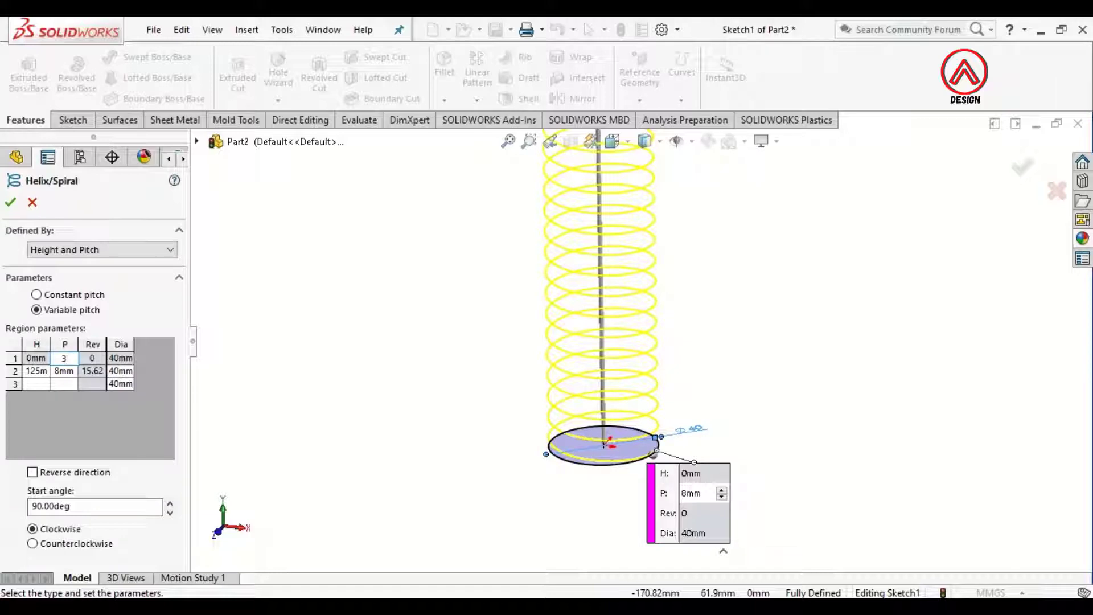
double_click(35, 371)
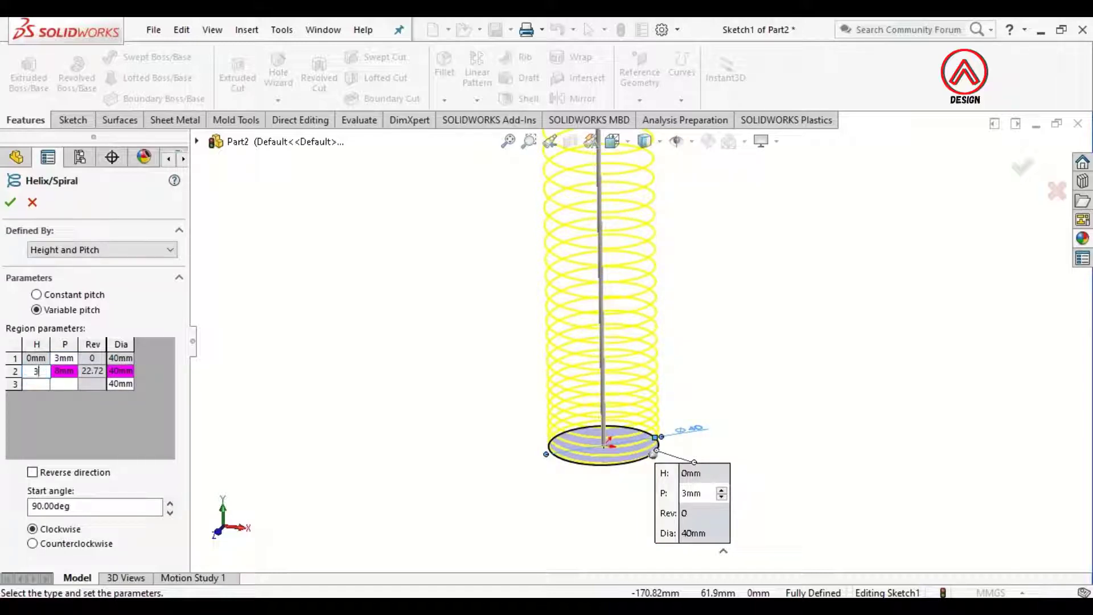
key("Tab")
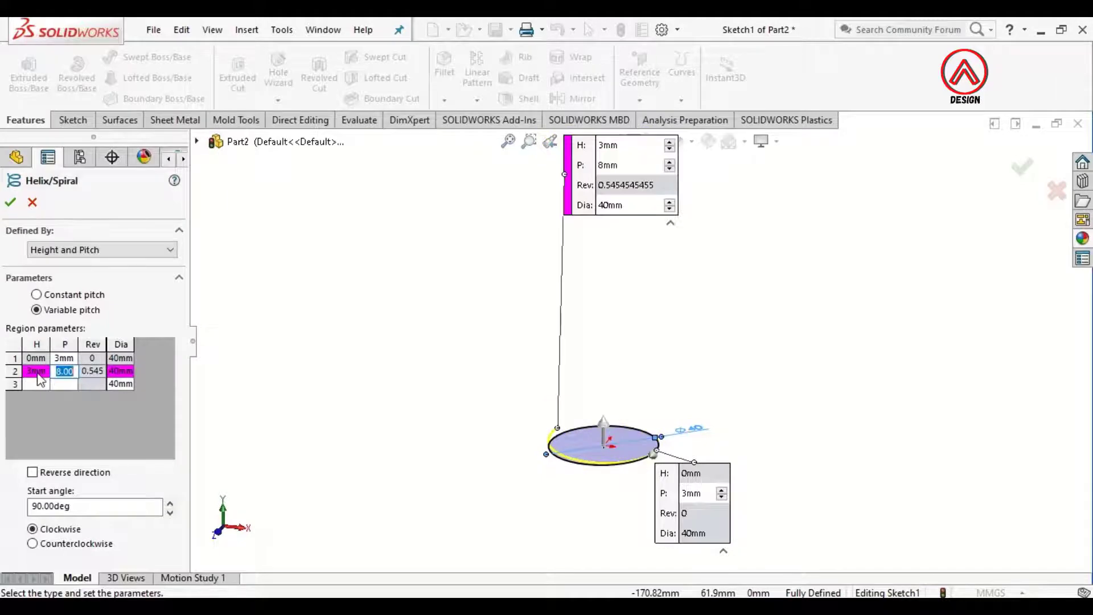
type("3")
key("Tab")
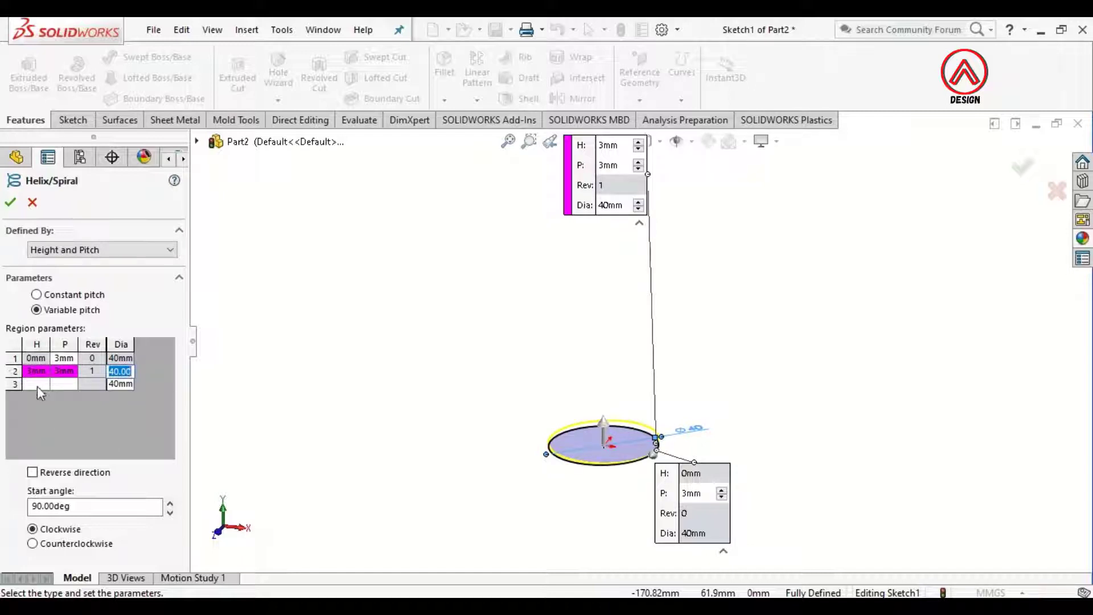
Step: Add a third region at 8 mm height and a fourth at 114 mm height, both with 8 mm pitch
left_click(36, 385)
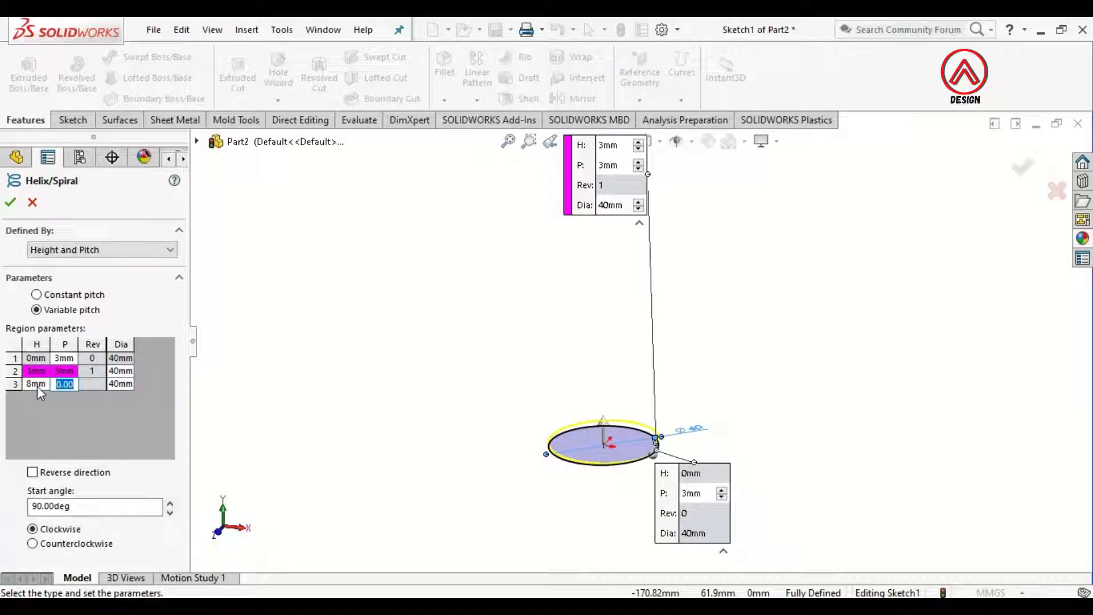
type("8")
key("Return")
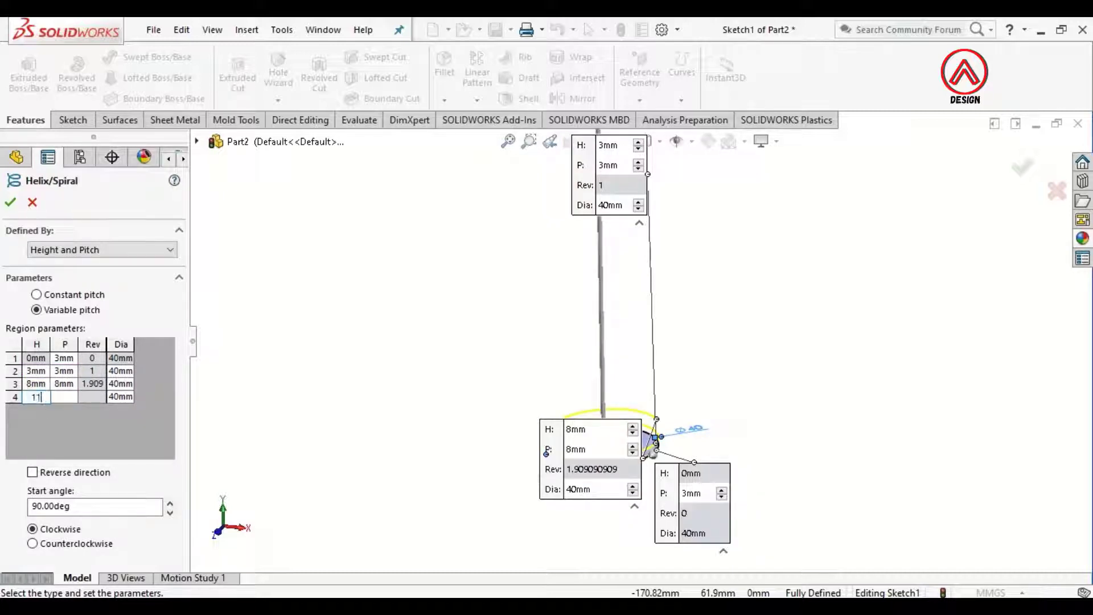
type("114")
left_click(71, 396)
key("Return")
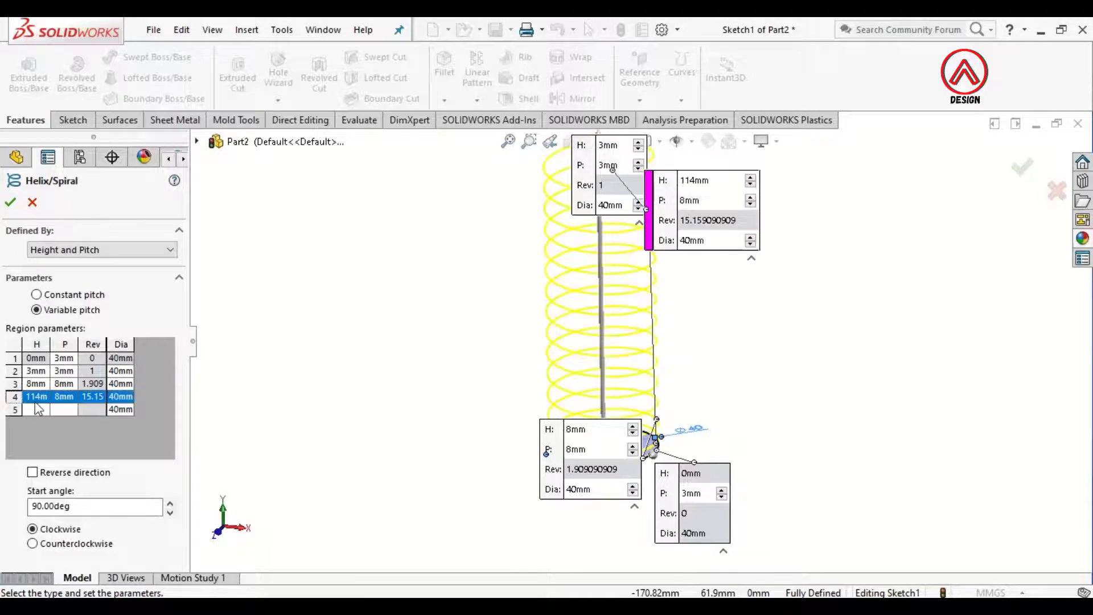
Step: Add regions at 122 mm and 125 mm height, both with 3 mm pitch, and create the helix
left_click(41, 413)
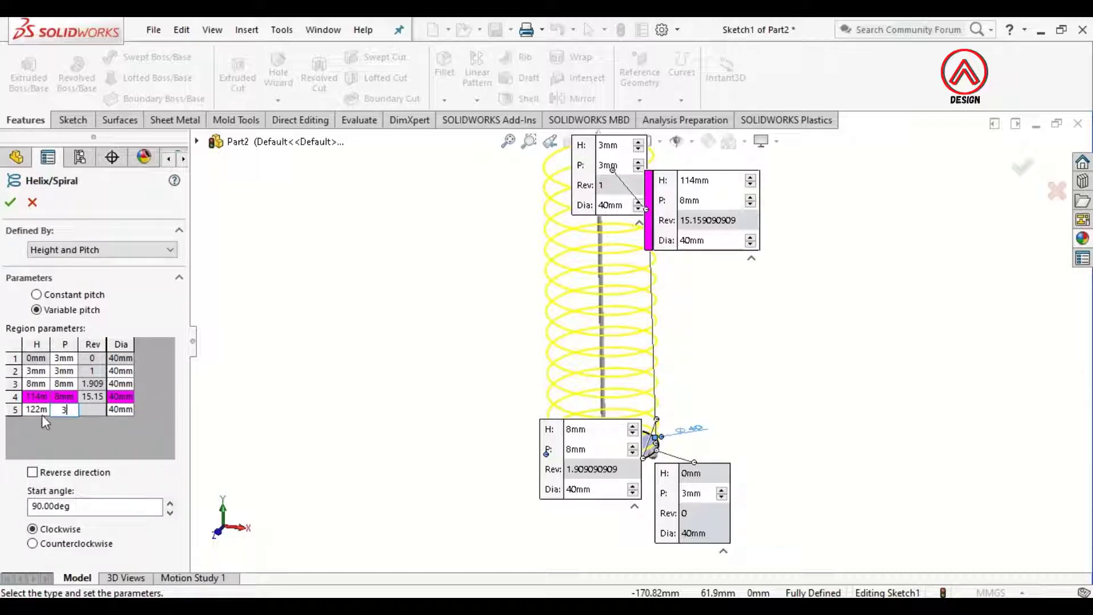
key("Return")
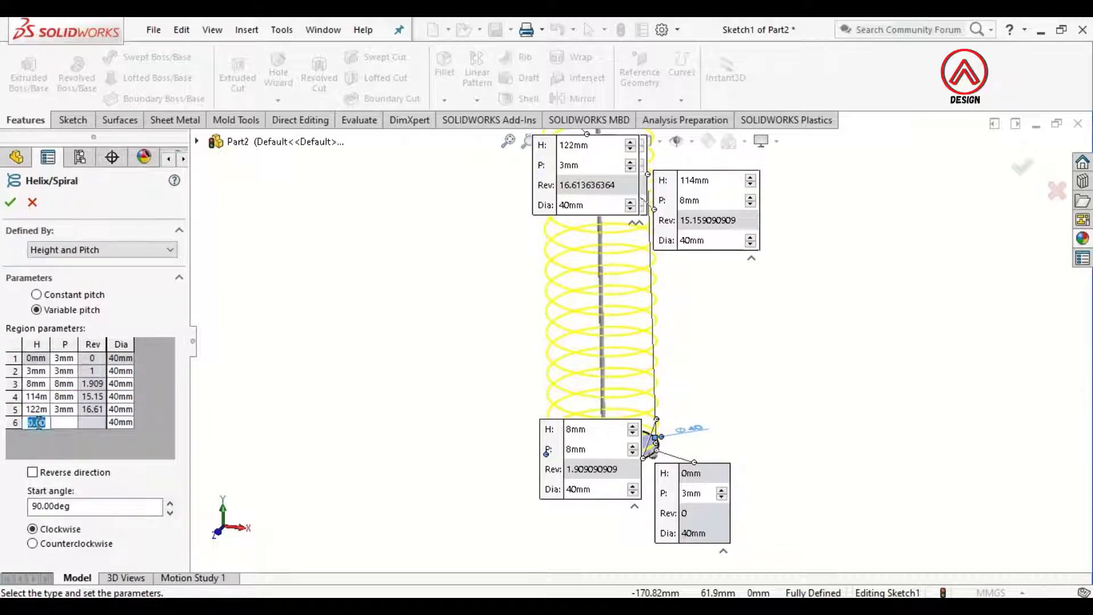
type("125m")
key("Return")
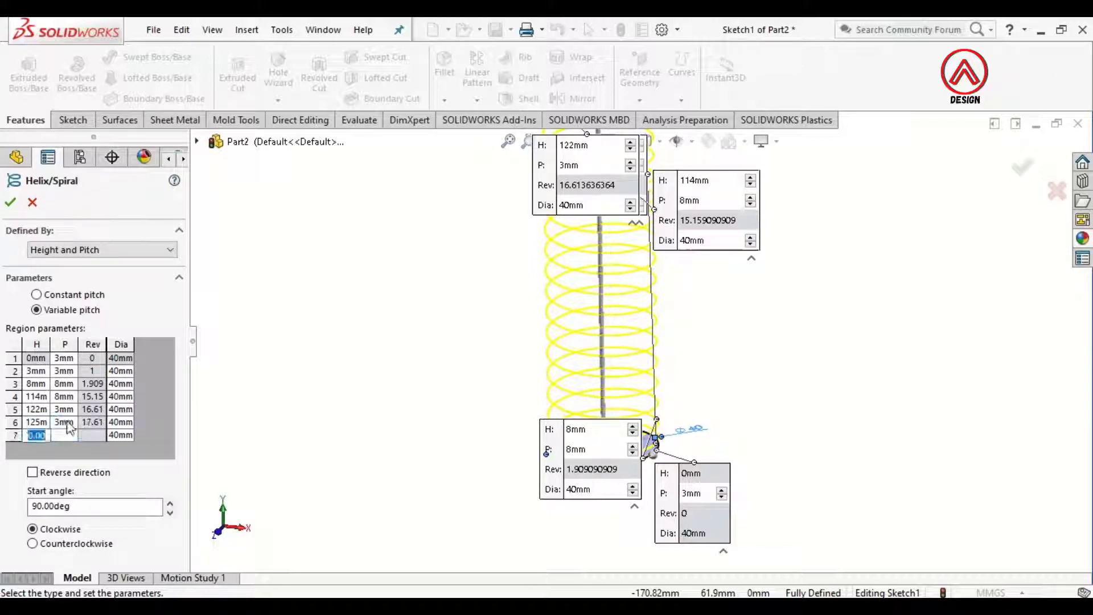
middle_click_drag(655, 435, 649, 393)
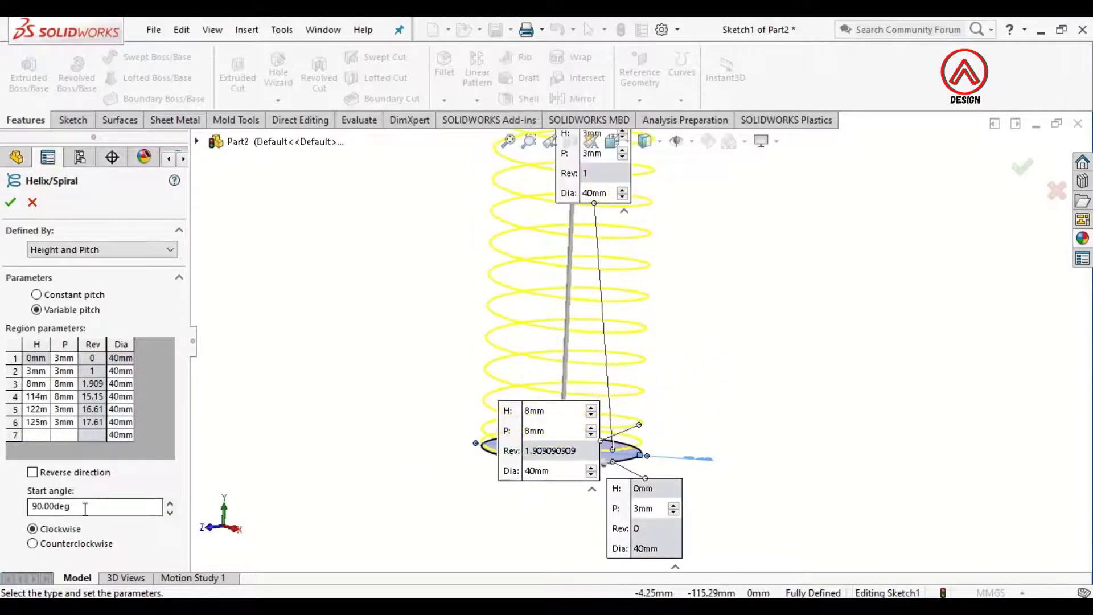
left_click(10, 202)
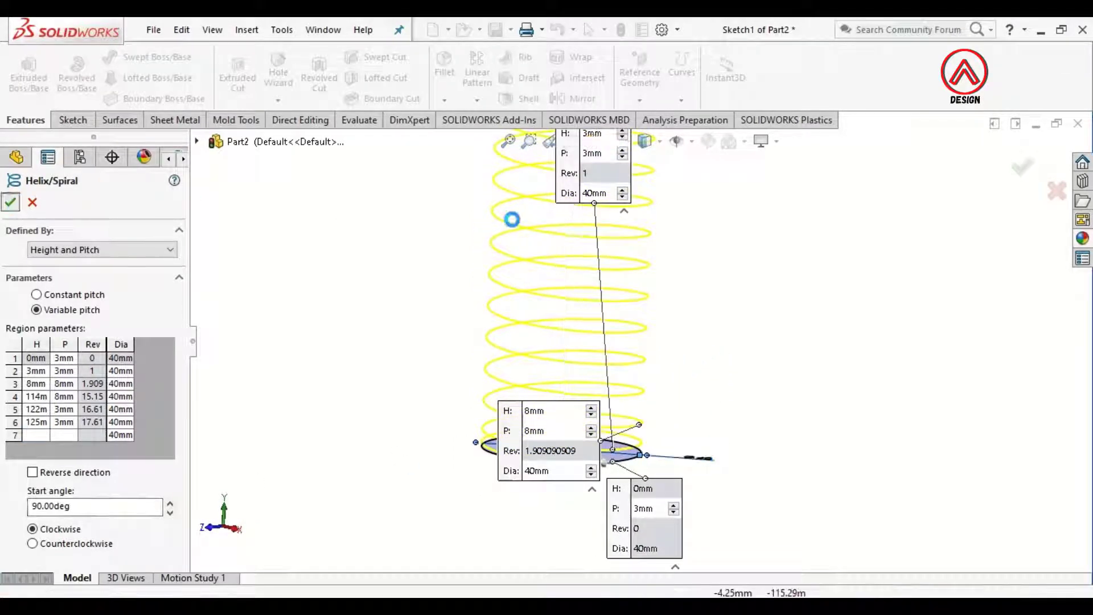
Step: Switch to the front view and show the helix's base circle sketch
left_click(611, 144)
left_click(639, 216)
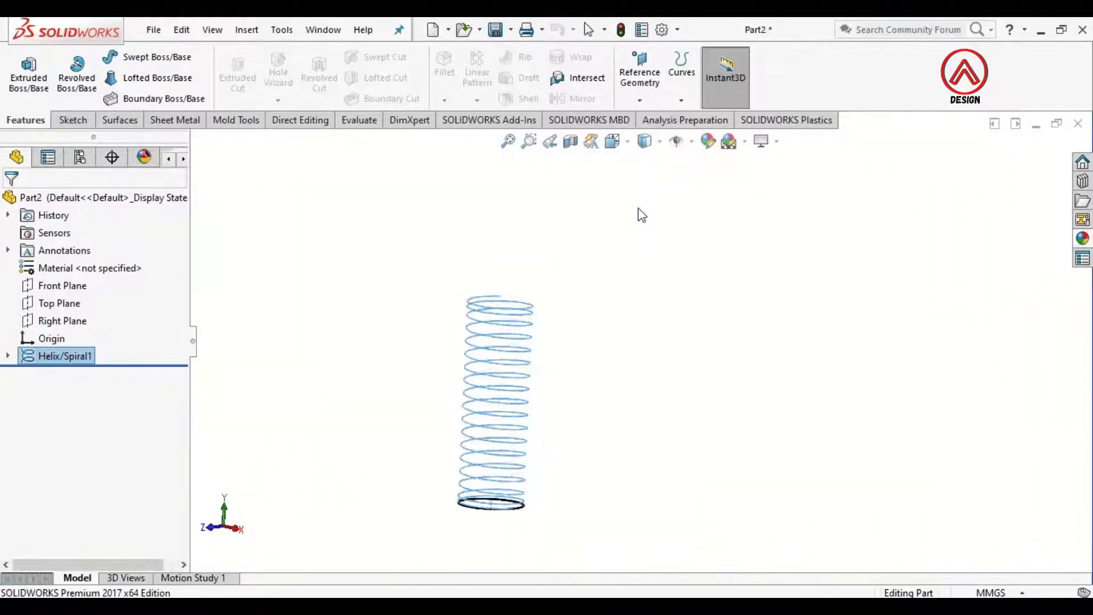
left_click(787, 462)
left_click(8, 355)
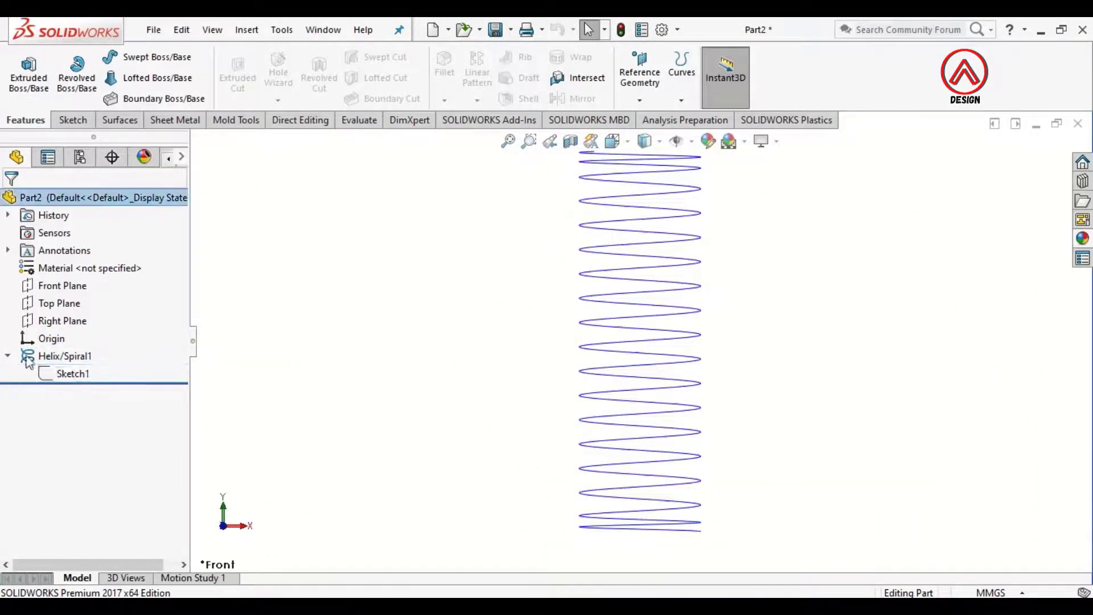
left_click(61, 379)
left_click(300, 354)
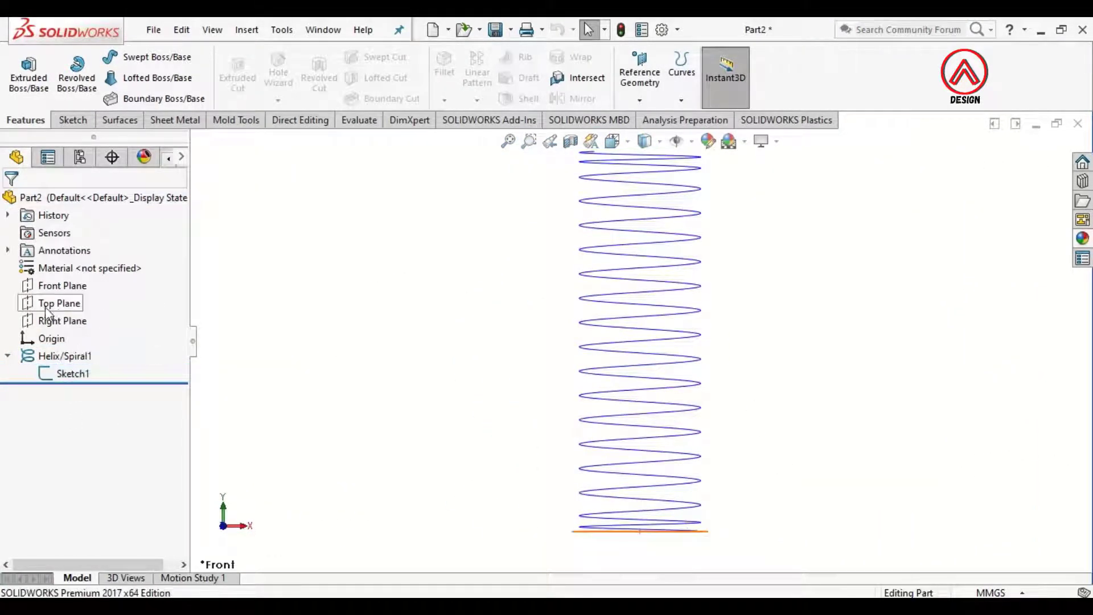
Step: Start a sketch on the Front Plane and draw a corner rectangle about 2.2 mm high near the helix's lower end
left_click(62, 285)
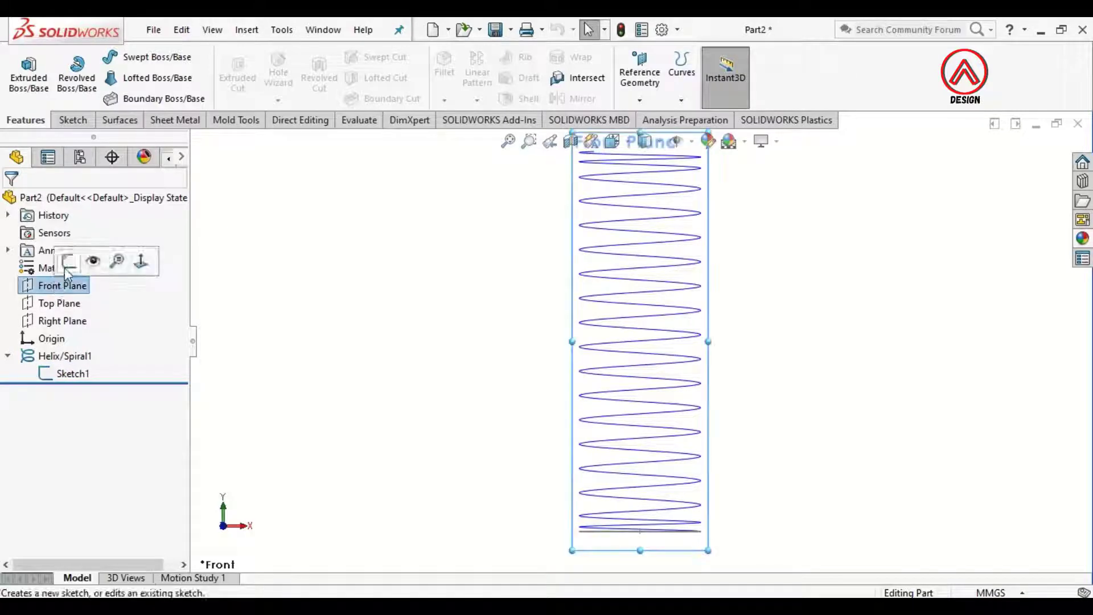
left_click(69, 259)
left_click(108, 79)
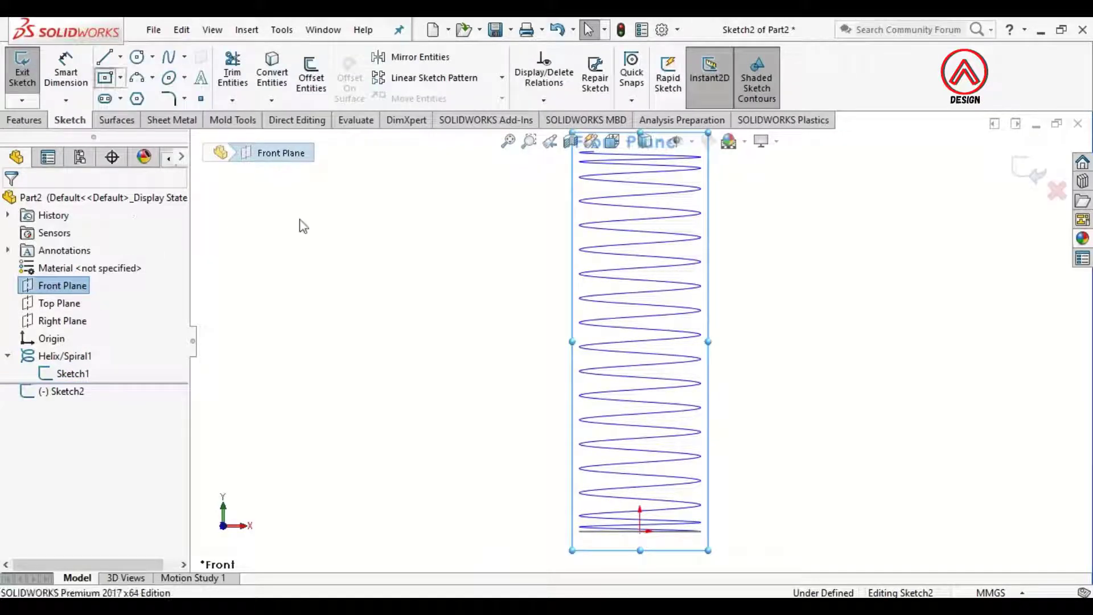
scroll(660, 446, "up", 3)
scroll(687, 454, "down", 5)
scroll(611, 410, "down", 4)
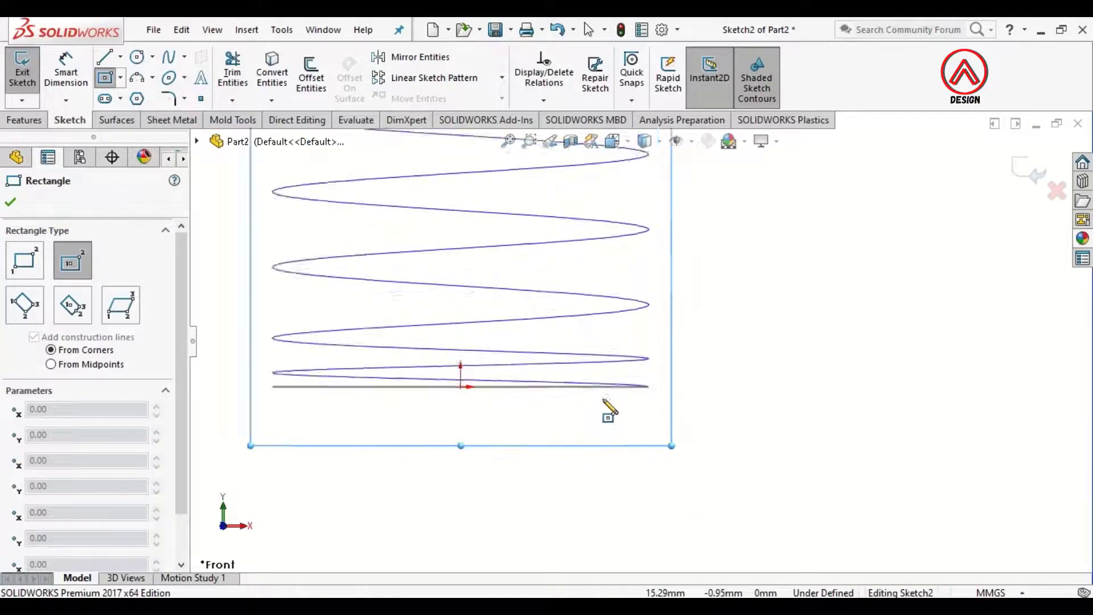
scroll(632, 369, "up", 1)
scroll(632, 369, "down", 3)
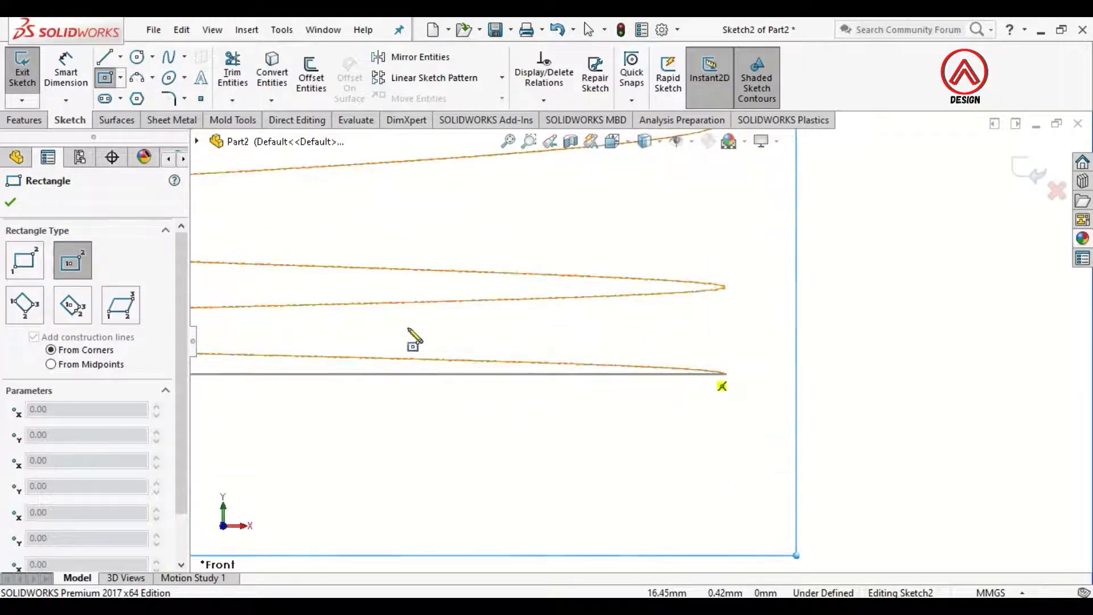
left_click(24, 260)
left_click(568, 349)
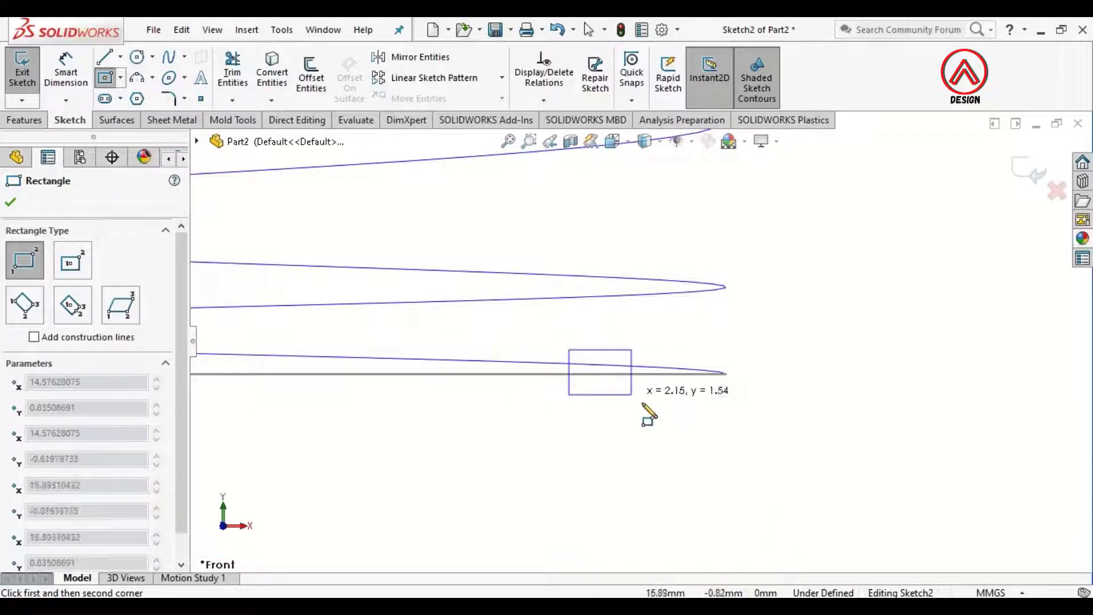
left_click(695, 415)
scroll(572, 424, "up", 2)
key("Escape")
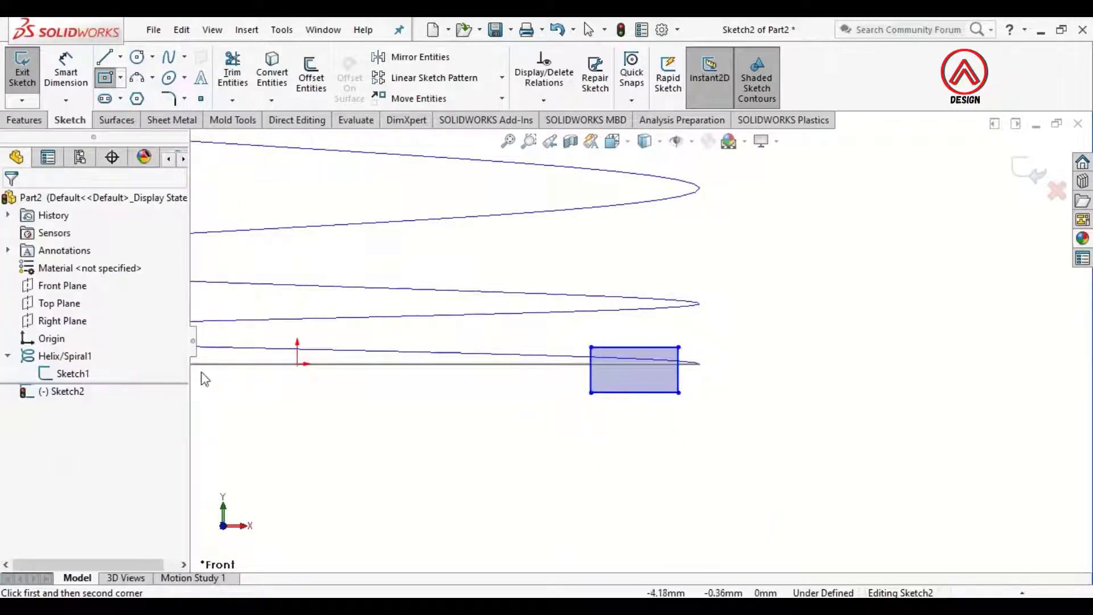
Step: Hide the helix's base circle sketch and constrain the midpoint of the rectangle's outer vertical edge to the helix's end
left_click(73, 374)
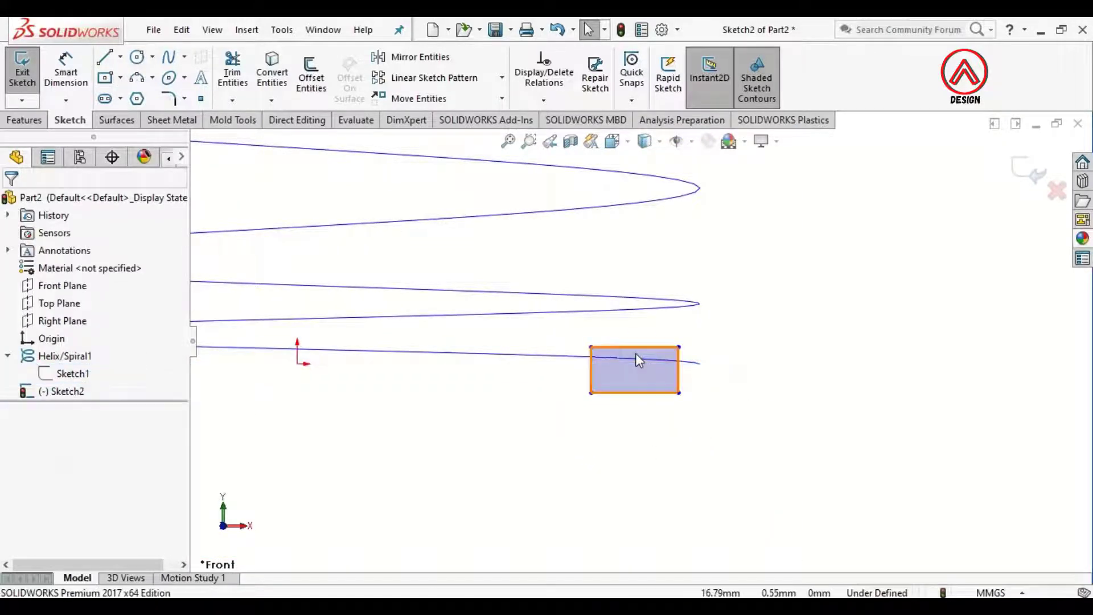
scroll(664, 376, "down", 3)
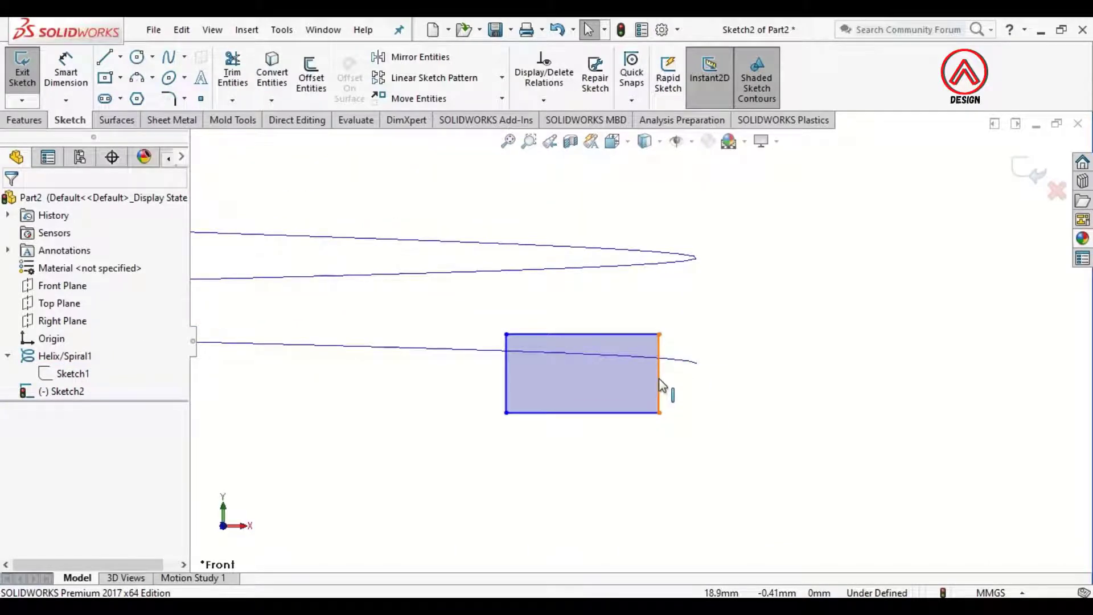
left_click(659, 374)
left_click(682, 360, "ctrl")
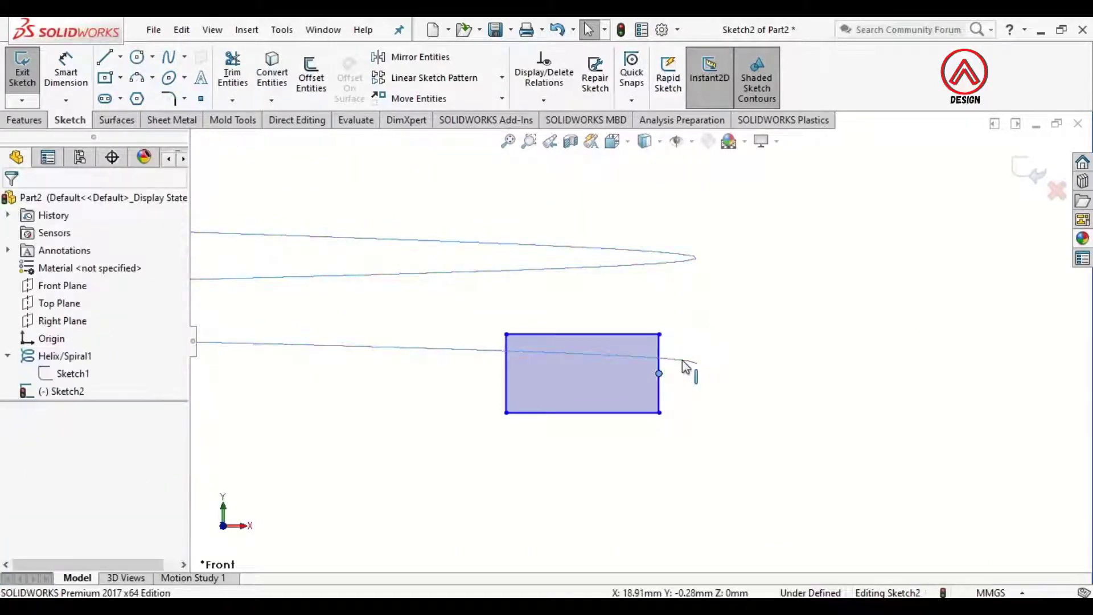
left_click(753, 286)
left_click(751, 439)
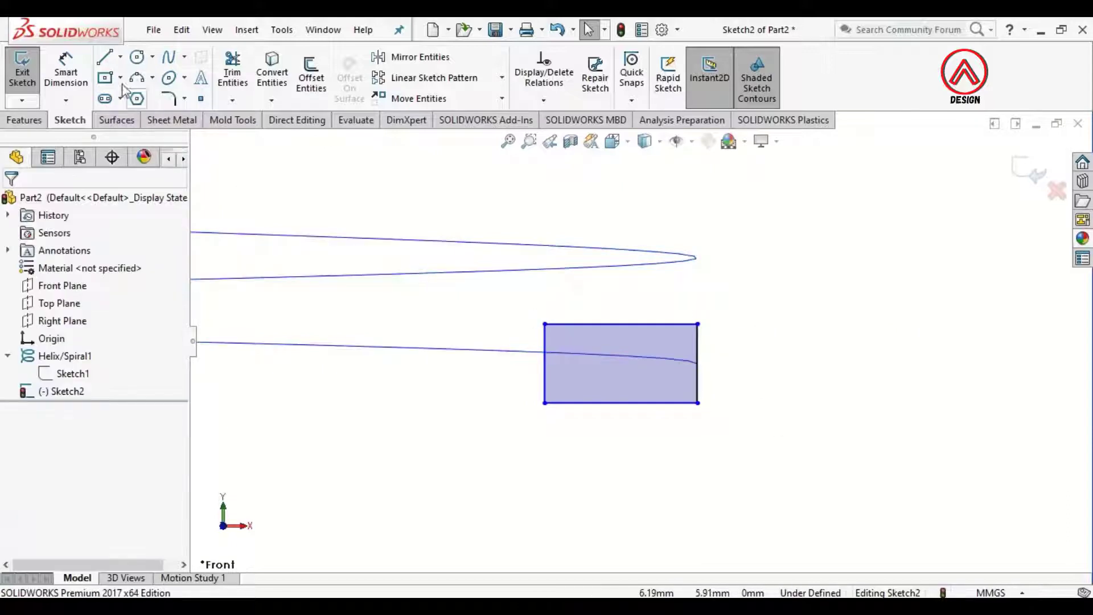
Step: Dimension the height of the rectangle's outer vertical edge as 3 mm
left_click(70, 68)
left_click(698, 364)
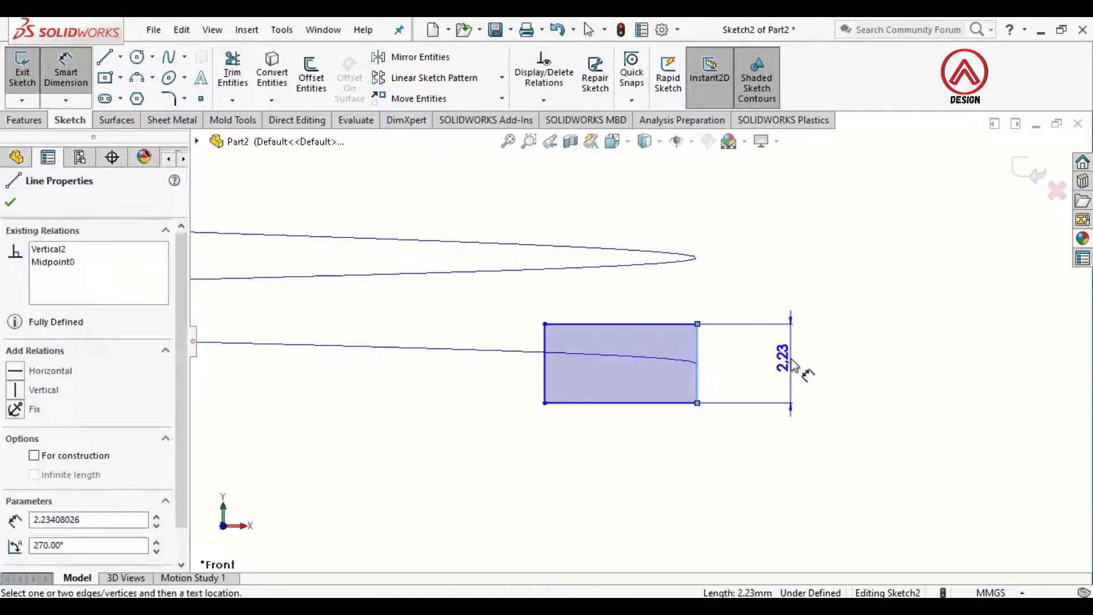
left_click(791, 360)
type("3")
key("Return")
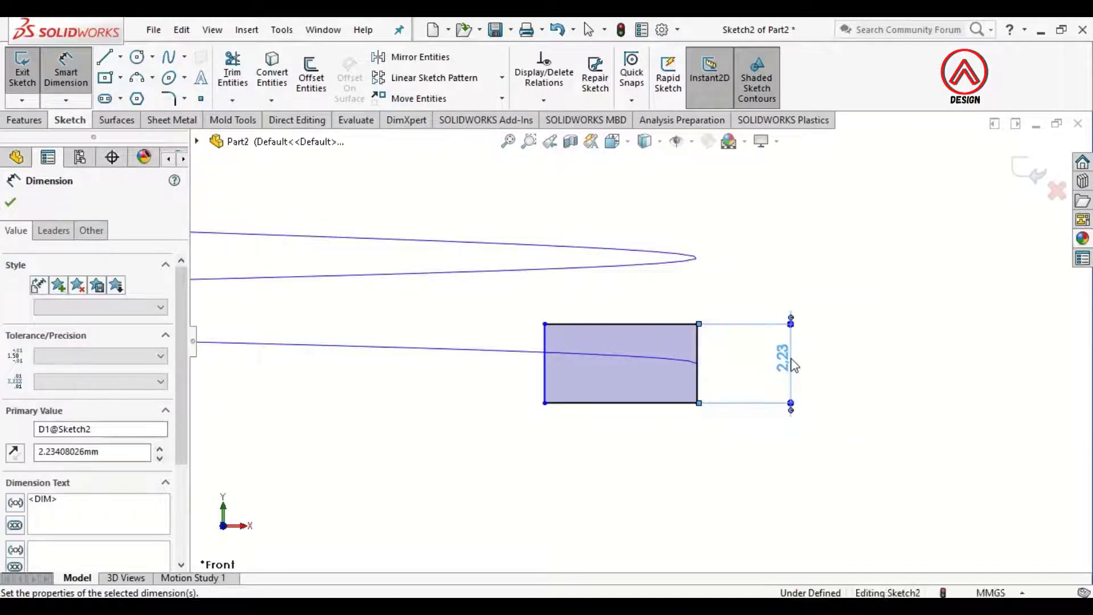
left_click(922, 397)
scroll(862, 394, "up", 4)
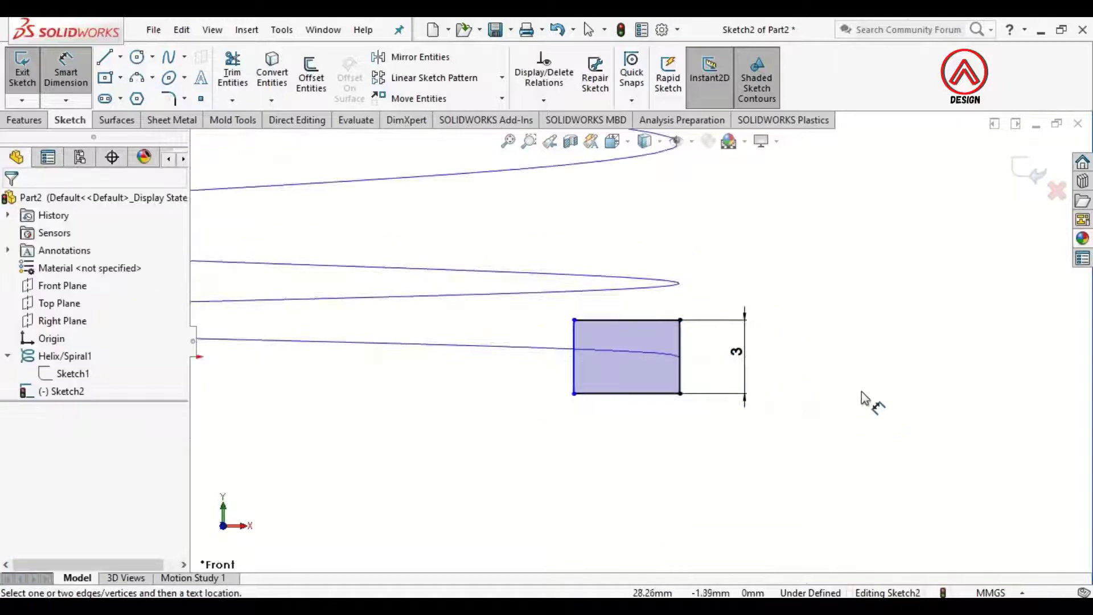
Step: Draw a vertical centerline upward from the origin
left_click(120, 56)
left_click(129, 76)
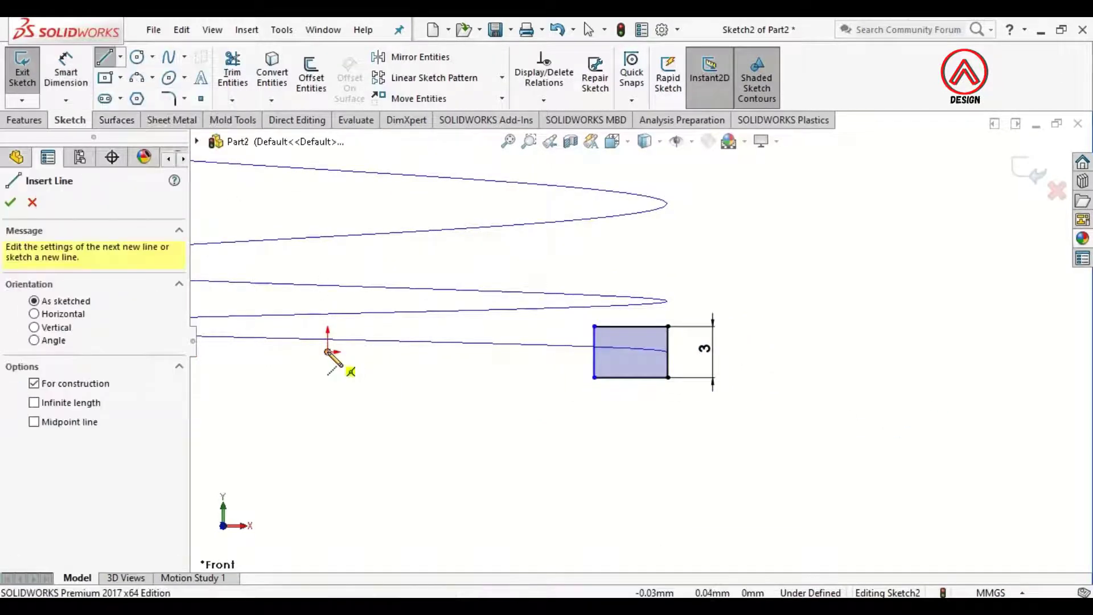
left_click_drag(338, 281, 328, 256)
key("Escape")
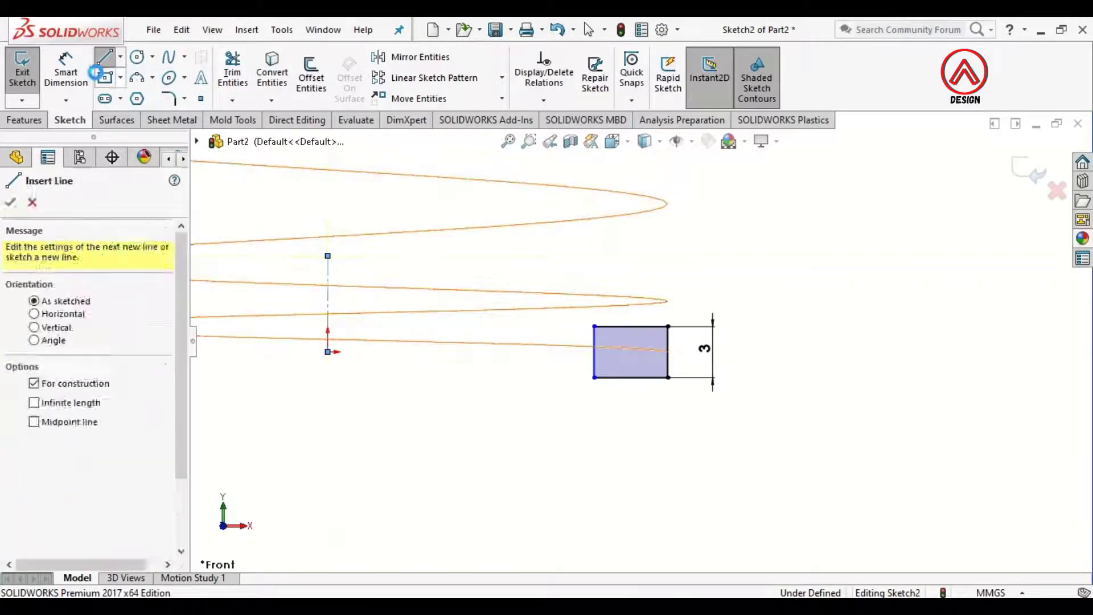
Step: Dimension the rectangle's inner vertical edge across the centerline as a 22 mm diameter
left_click(70, 70)
left_click(595, 370)
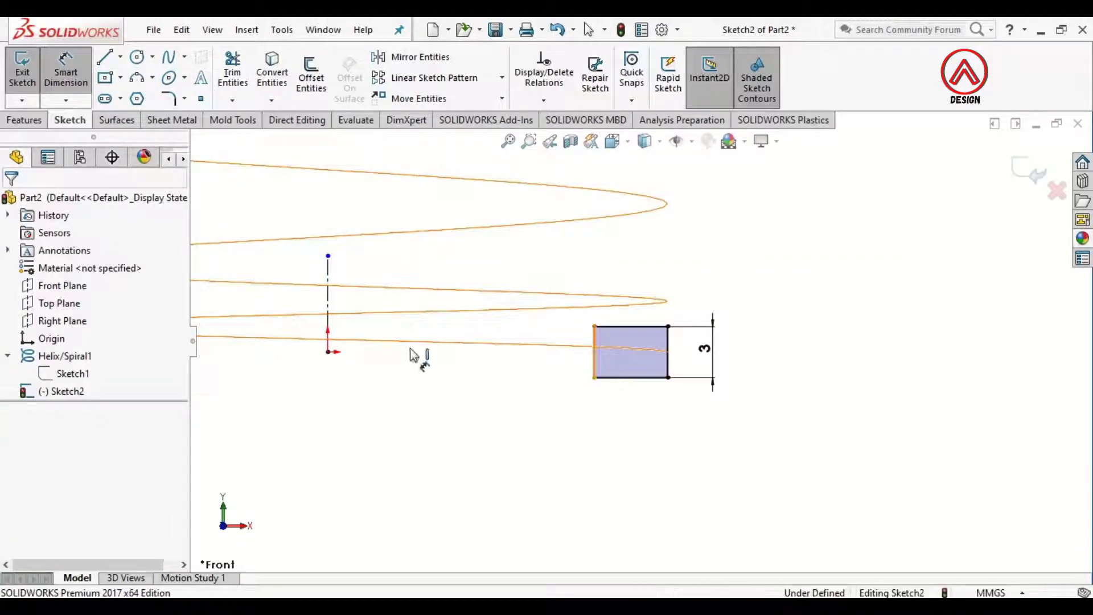
left_click(329, 319)
left_click(321, 449)
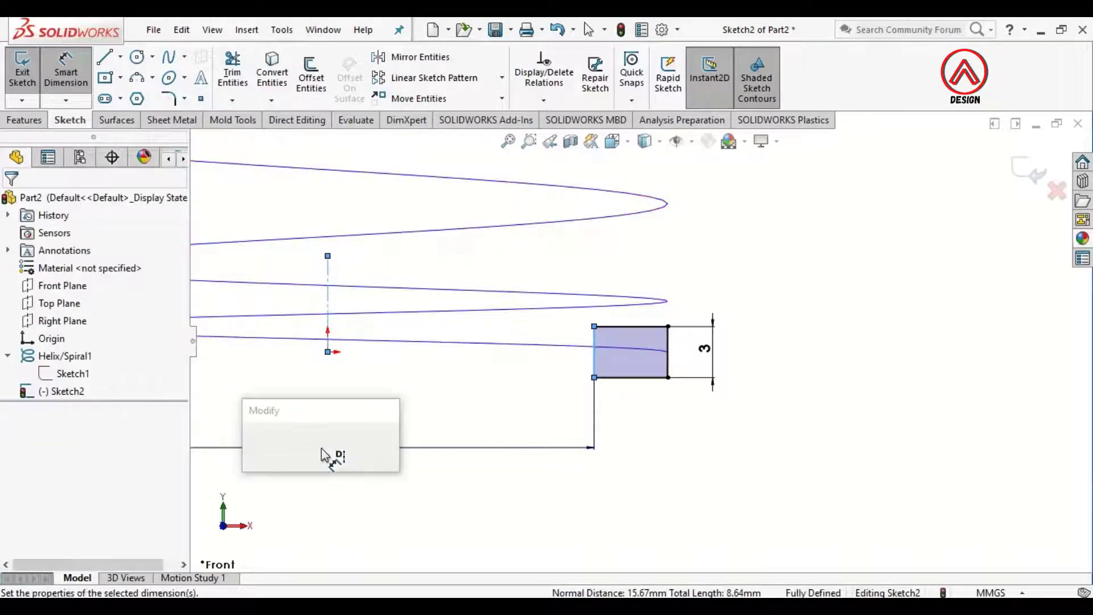
type("22")
key("Return")
left_click(672, 451)
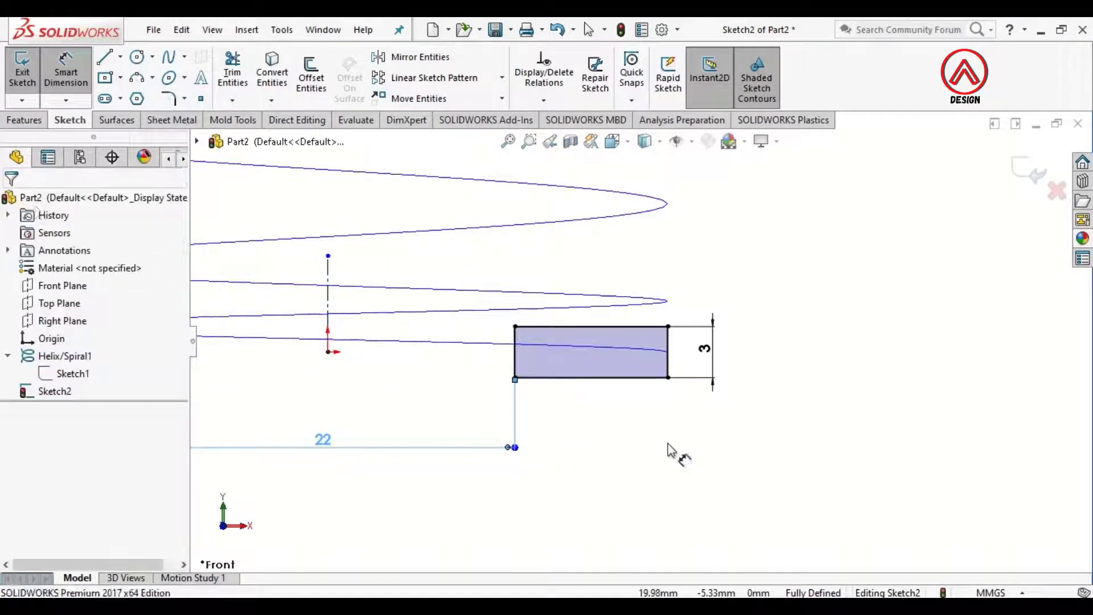
Step: Round all four corners of the rectangle with 0.5 mm sketch fillets, accepting the loss of the midpoint relation
left_click(169, 100)
type(".5")
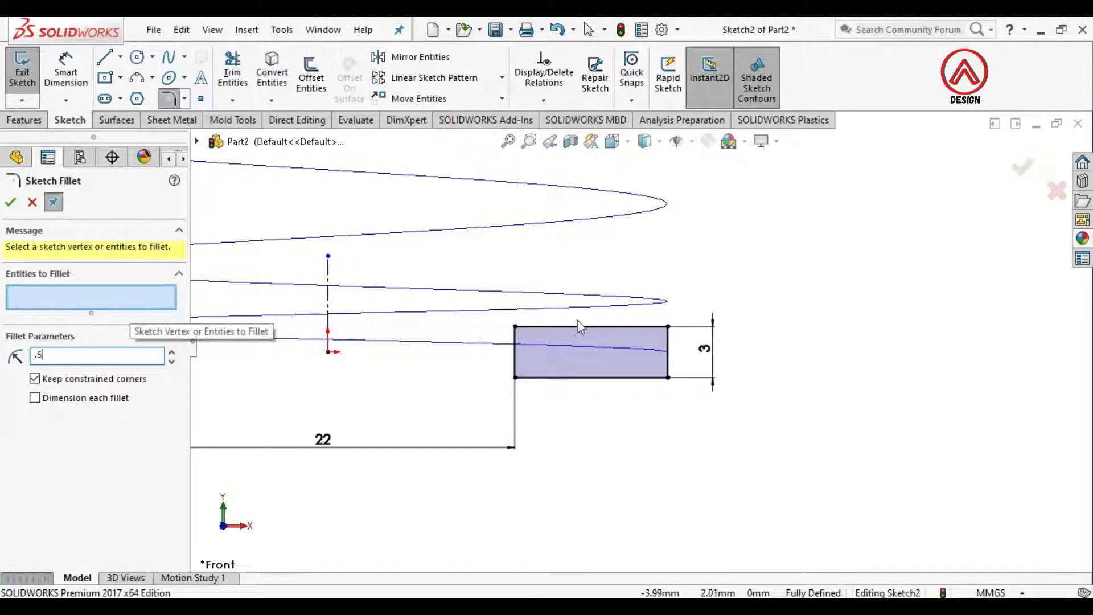
left_click(515, 326)
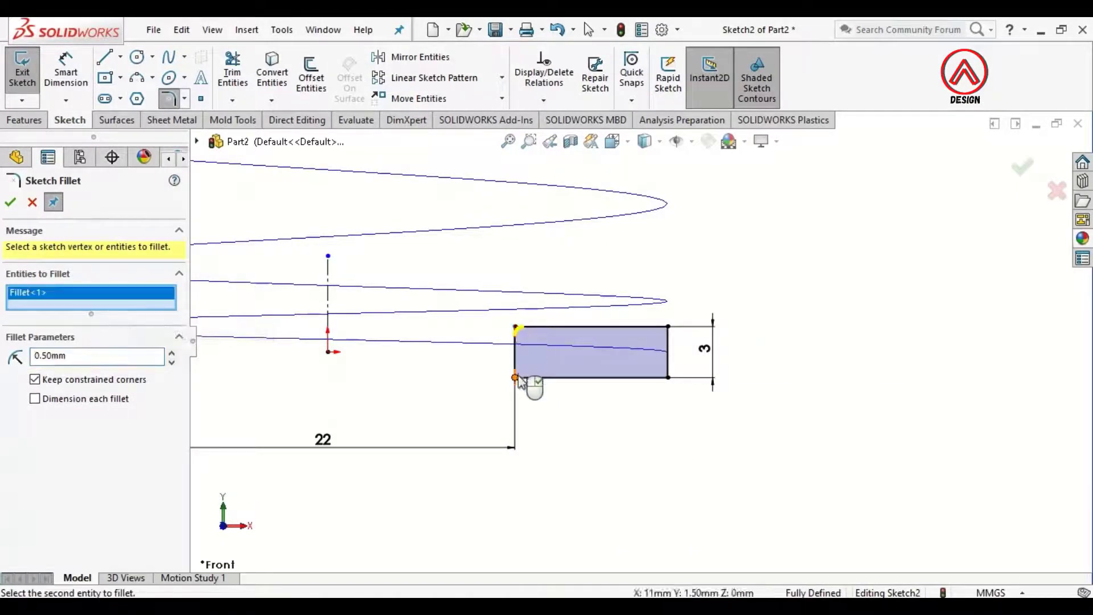
left_click(515, 377)
left_click(668, 377)
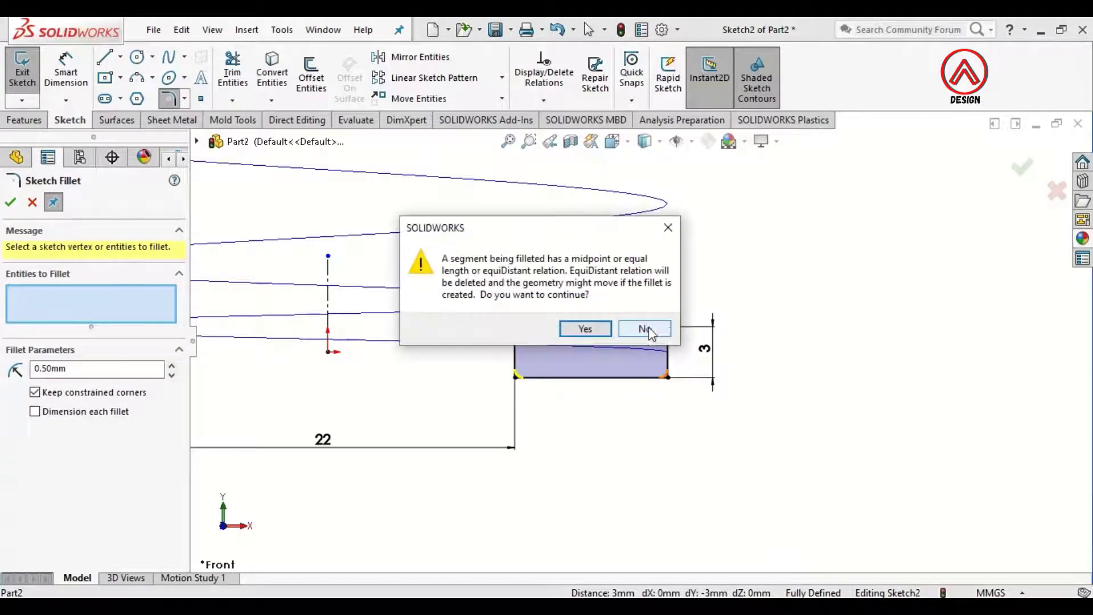
left_click(641, 327)
left_click(668, 327)
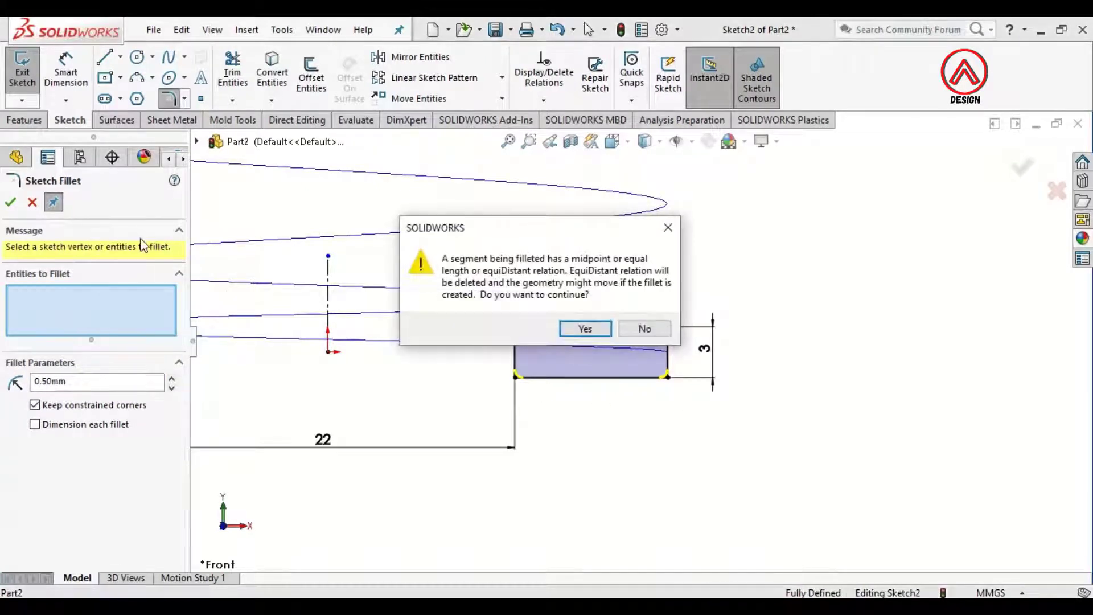
left_click(585, 329)
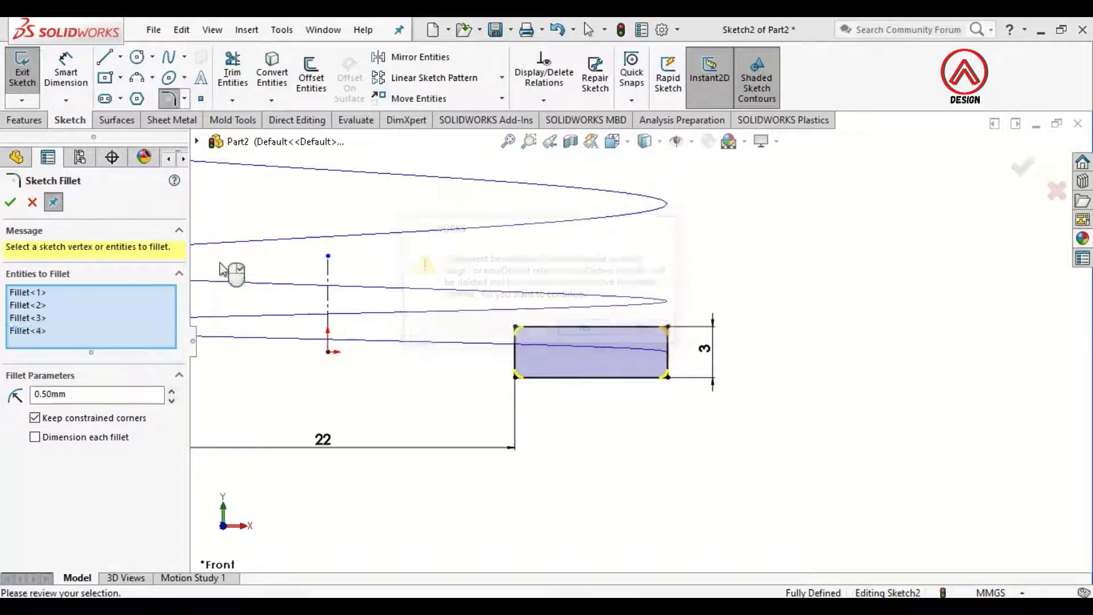
left_click(11, 202)
left_click(26, 120)
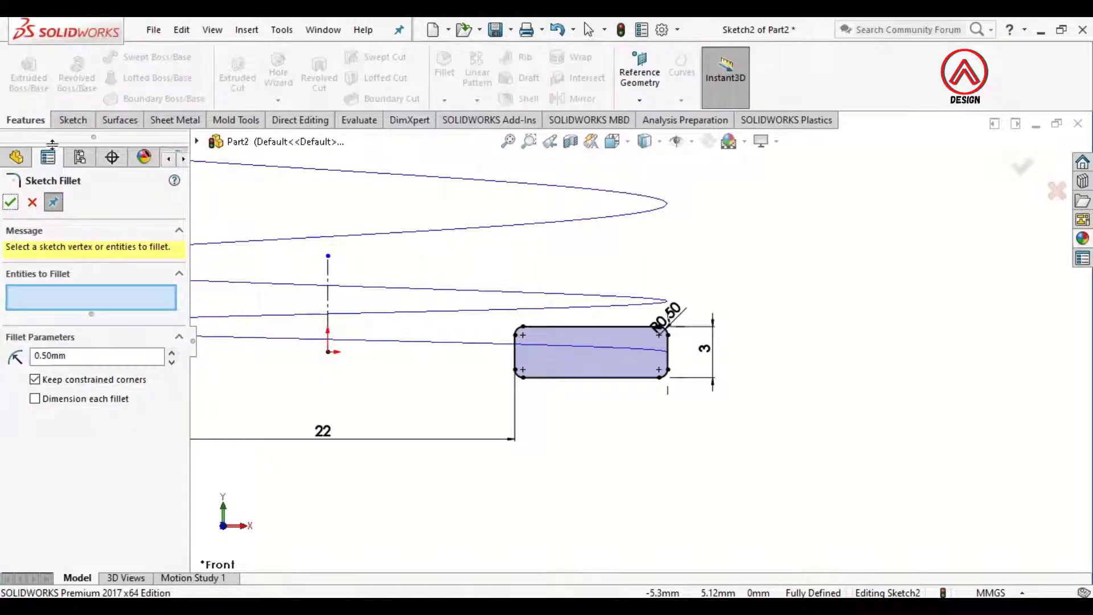
left_click(10, 202)
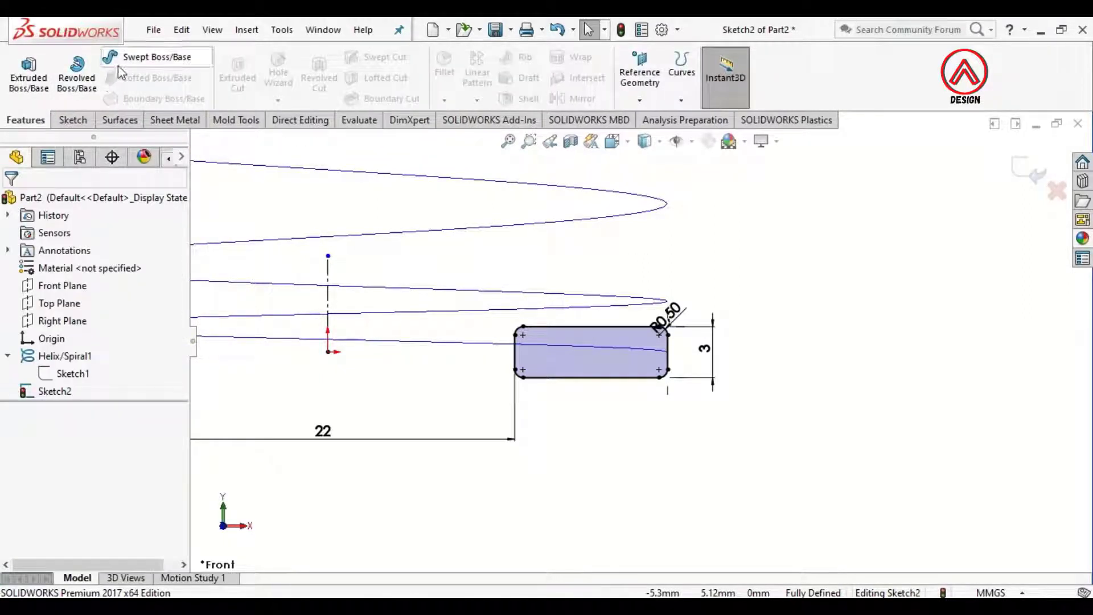
Step: Sweep the rounded rectangular profile along the variable-pitch helix as a solid and hide the helix curve
left_click(131, 57)
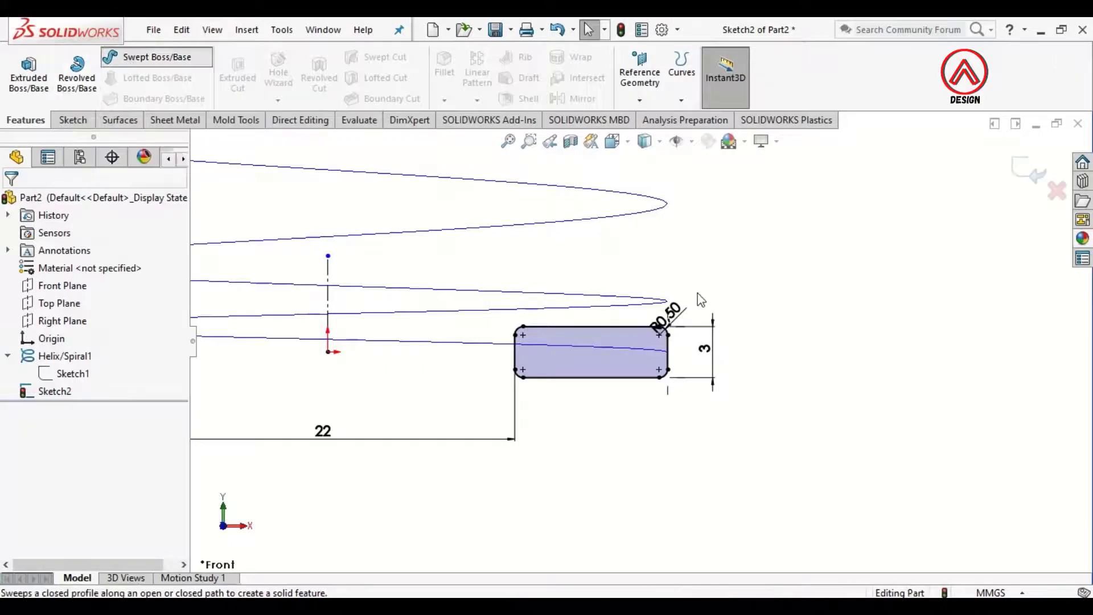
left_click(627, 326)
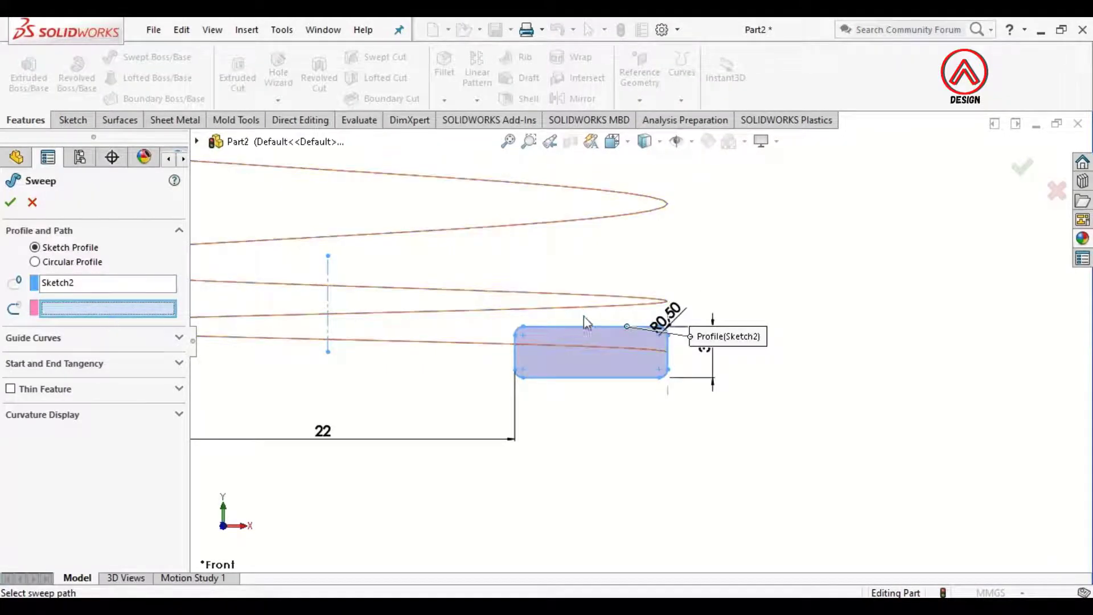
left_click(551, 309)
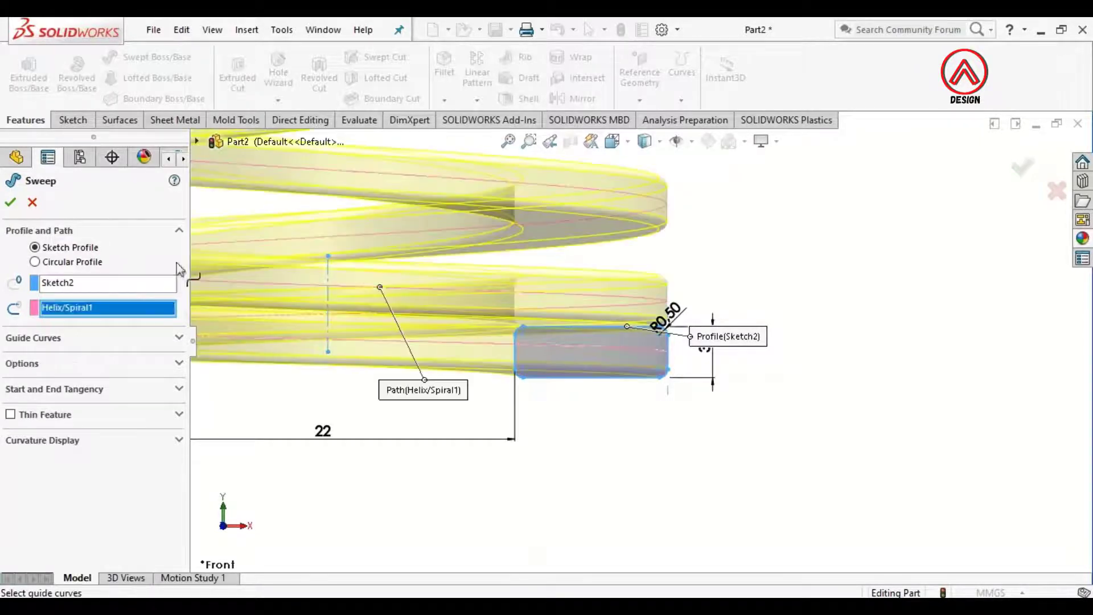
scroll(592, 398, "down", 6)
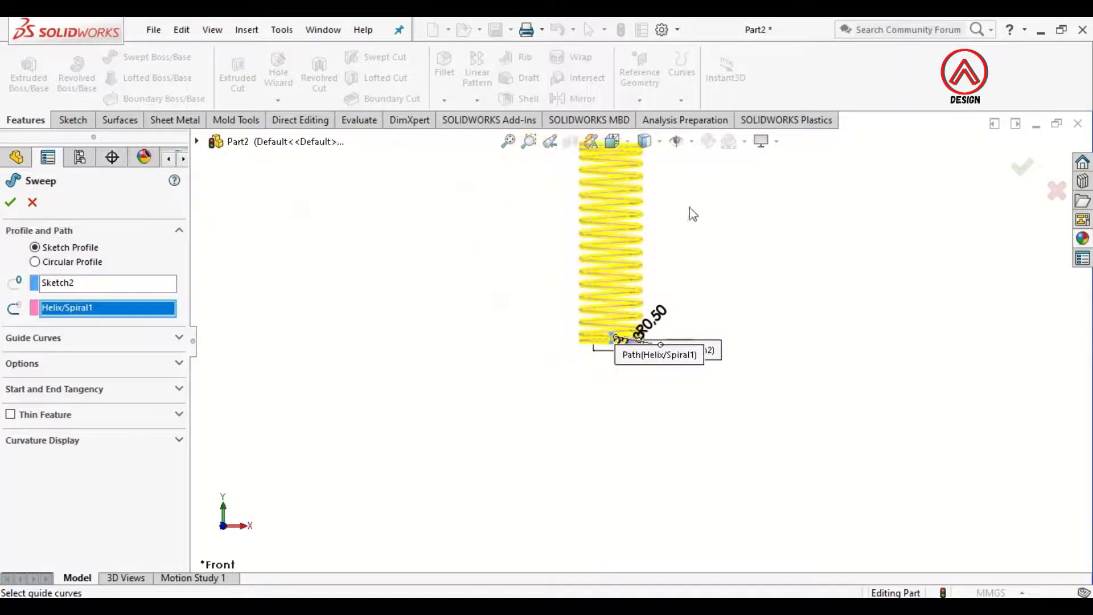
scroll(696, 207, "up", 1)
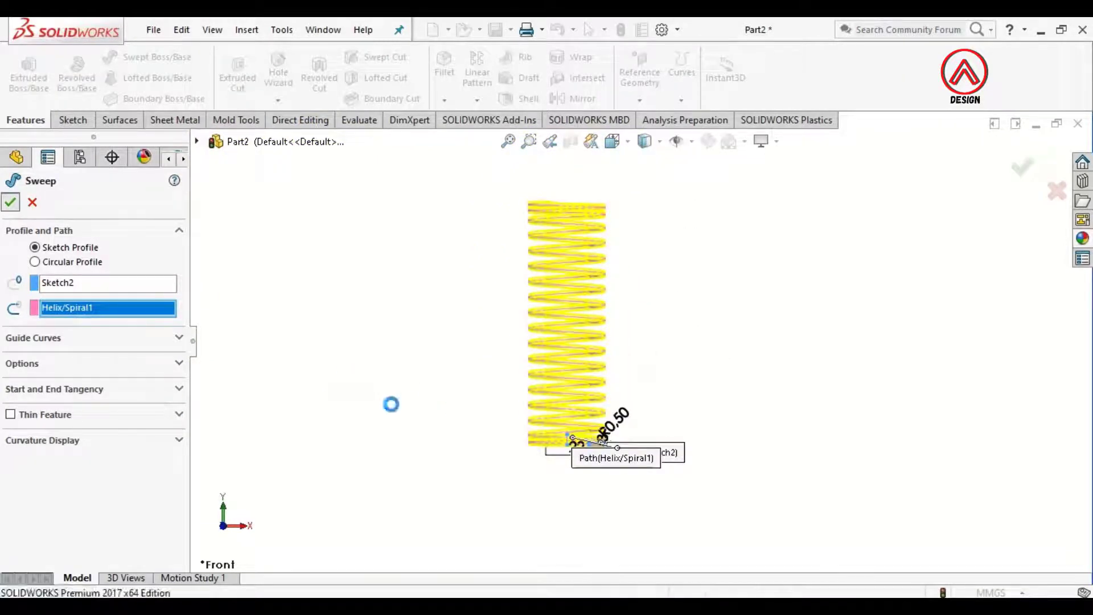
left_click(52, 356)
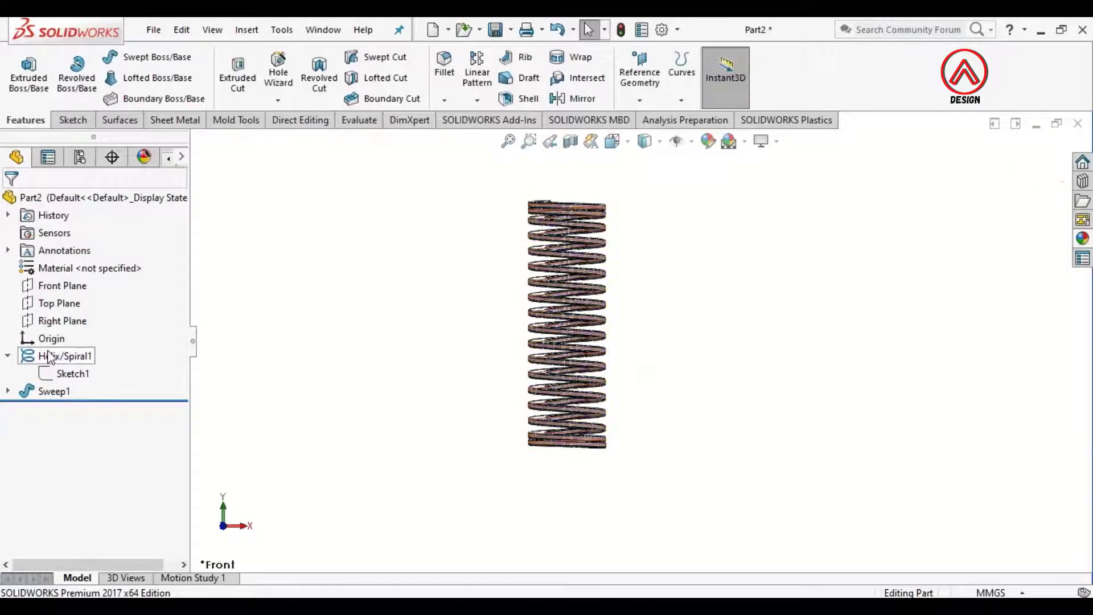
left_click(62, 327)
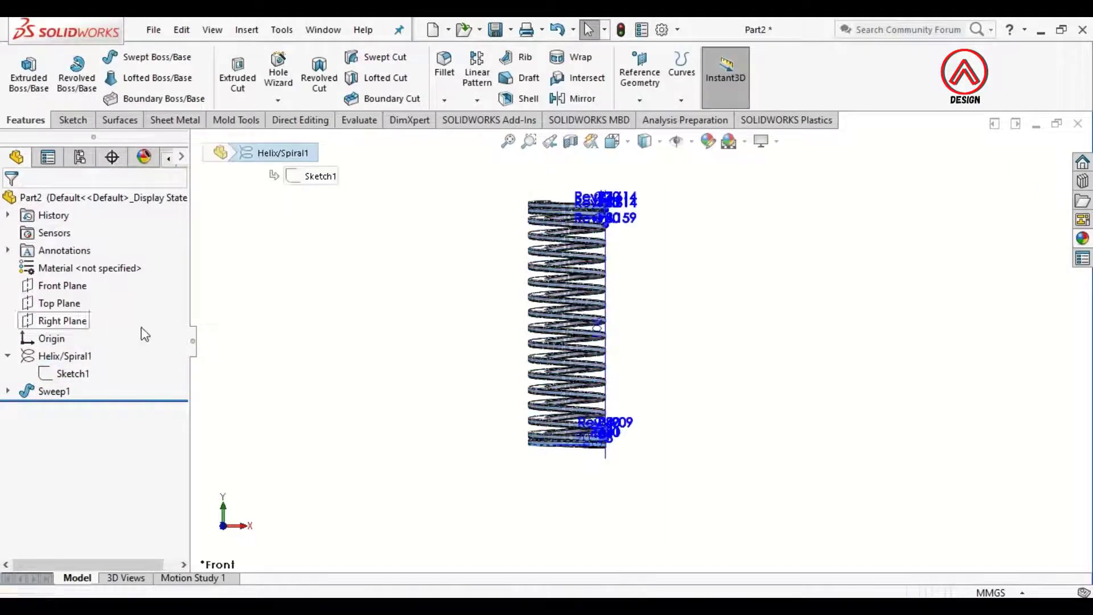
Step: Start a sketch on the Front Plane and draw a corner rectangle wider than the spring, extending downward from origin level
left_click(45, 285)
left_click(52, 260)
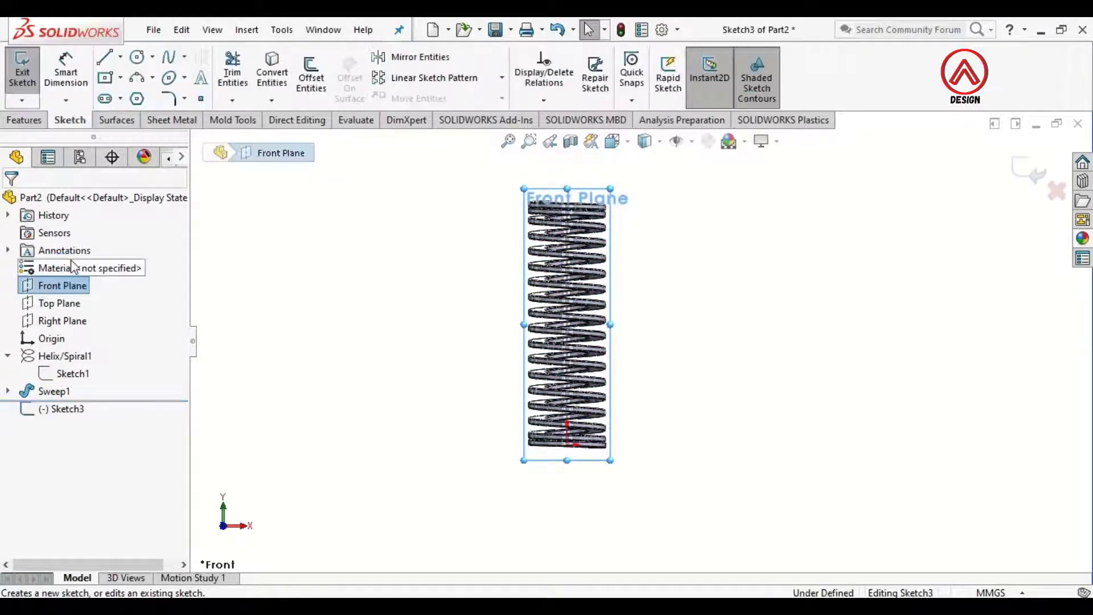
left_click(105, 78)
left_click(25, 260)
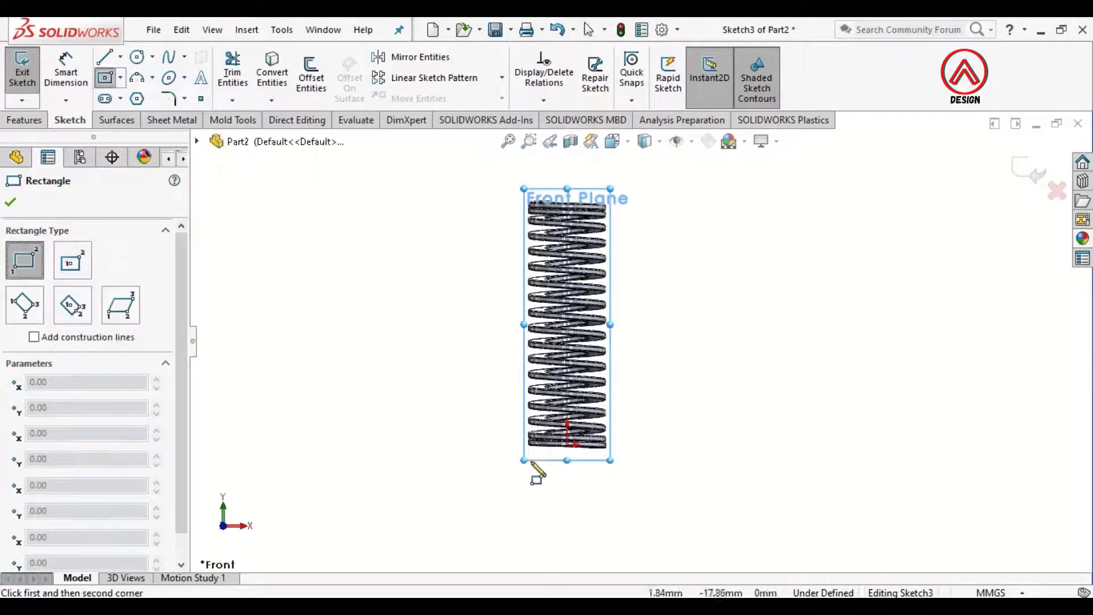
left_click(498, 445)
left_click(649, 492)
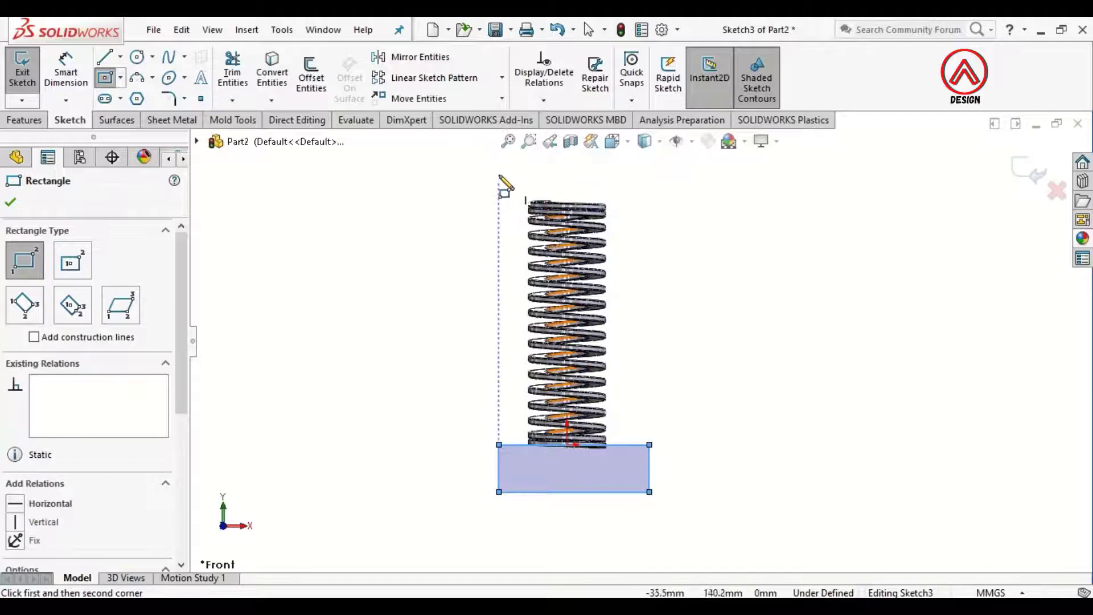
Step: Draw a second corner rectangle wider than the spring, overlapping its upper end in the same sketch
left_click(498, 175)
left_click(649, 205)
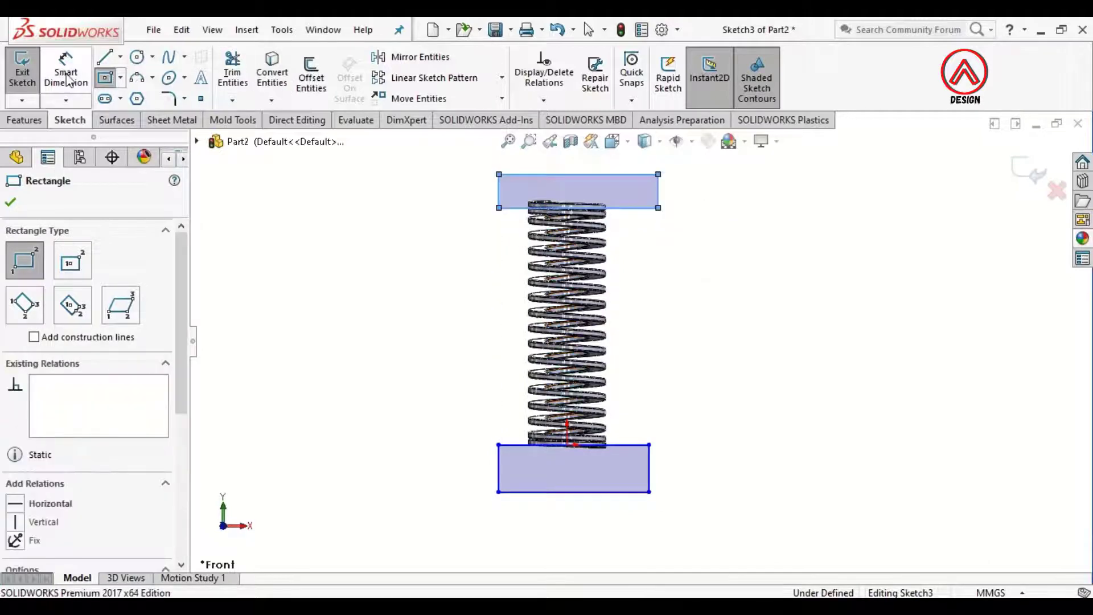
key("Escape")
Step: Make the lower rectangle's upper edge coincident with the origin
scroll(672, 418, "down", 2)
scroll(541, 463, "down", 8)
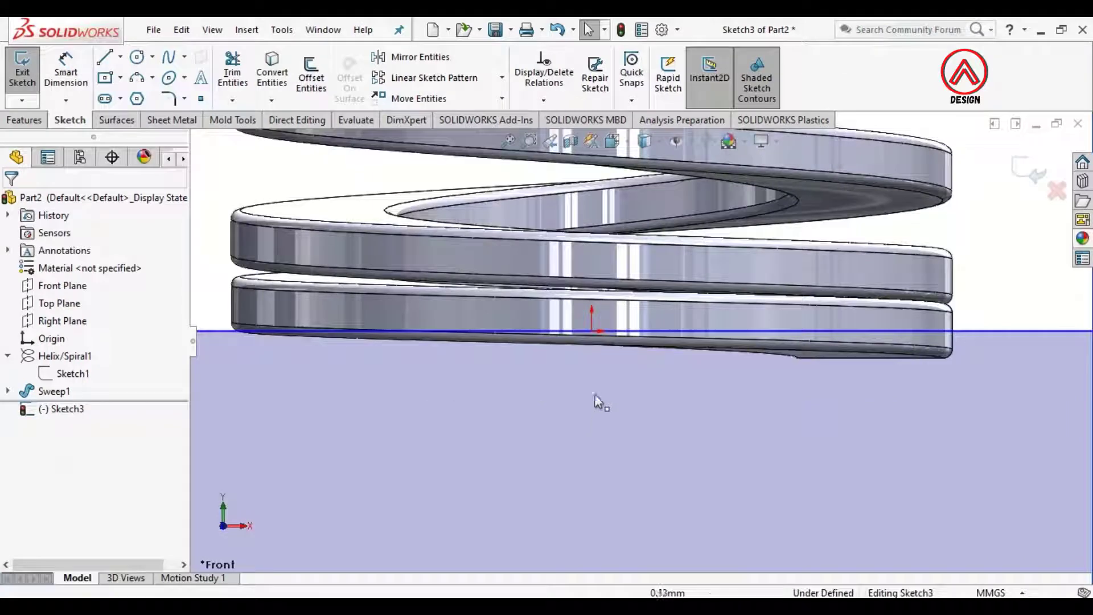
left_click(594, 332)
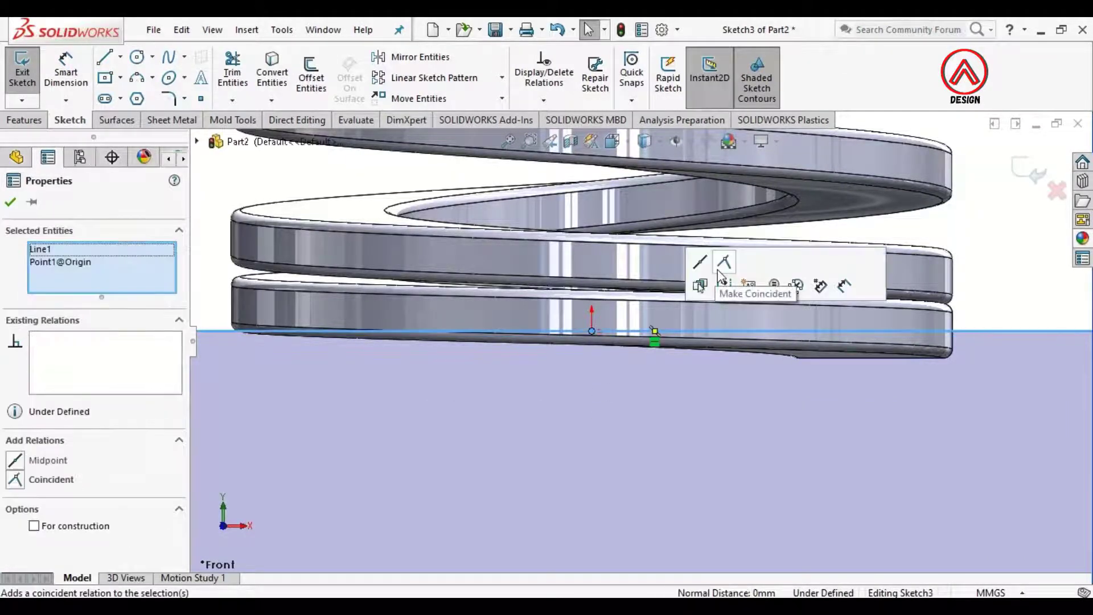
left_click(724, 262)
scroll(703, 355, "up", 5)
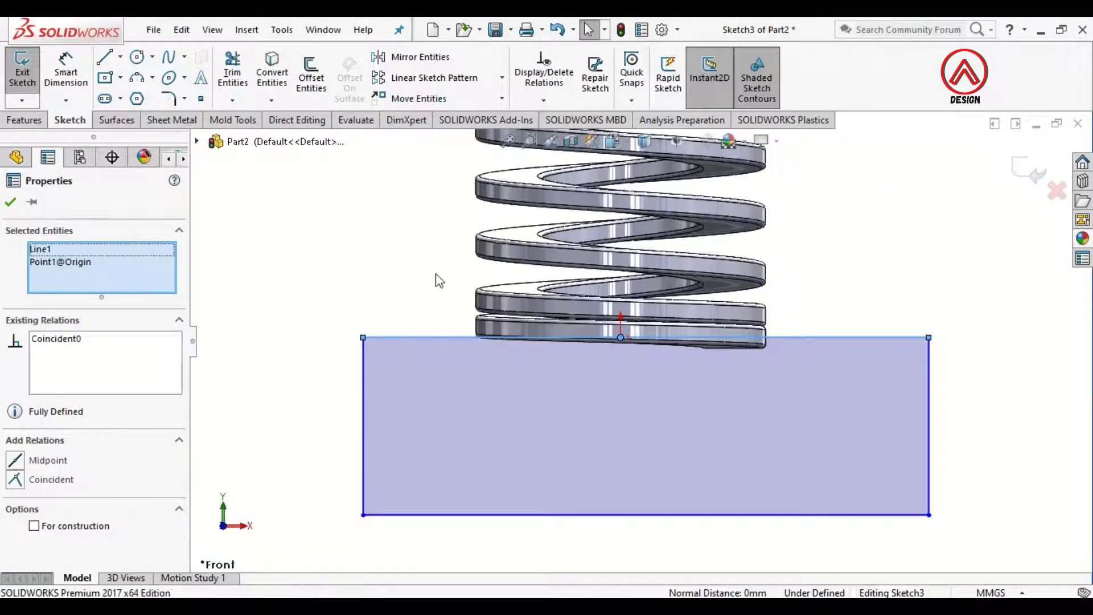
left_click(439, 280)
Step: Dimension the distance between the facing horizontal edges of the two rectangles as 125 mm
scroll(670, 326, "up", 6)
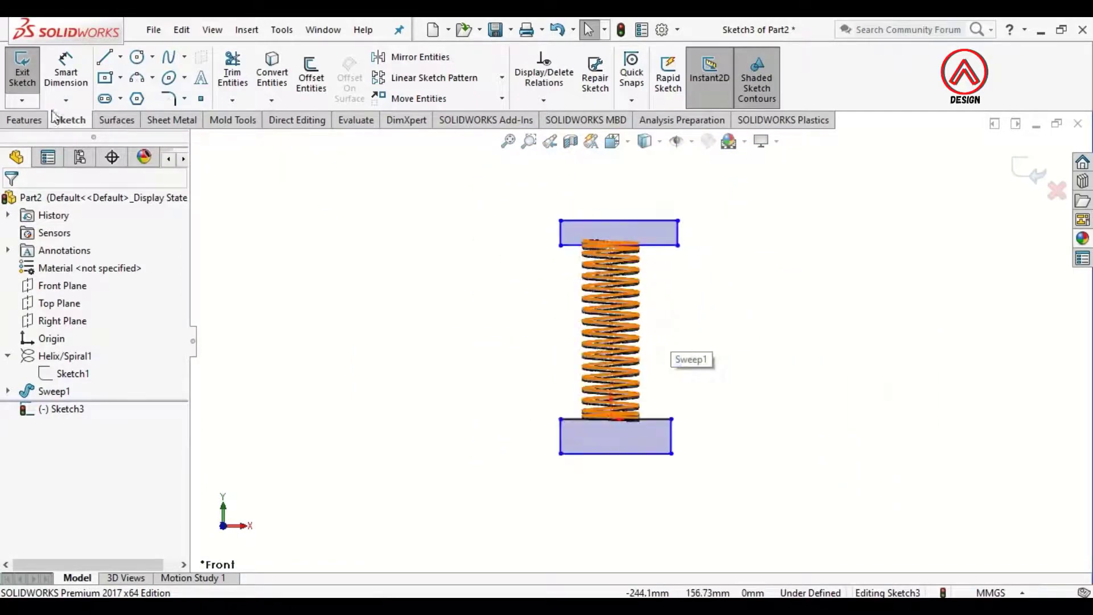
left_click(65, 74)
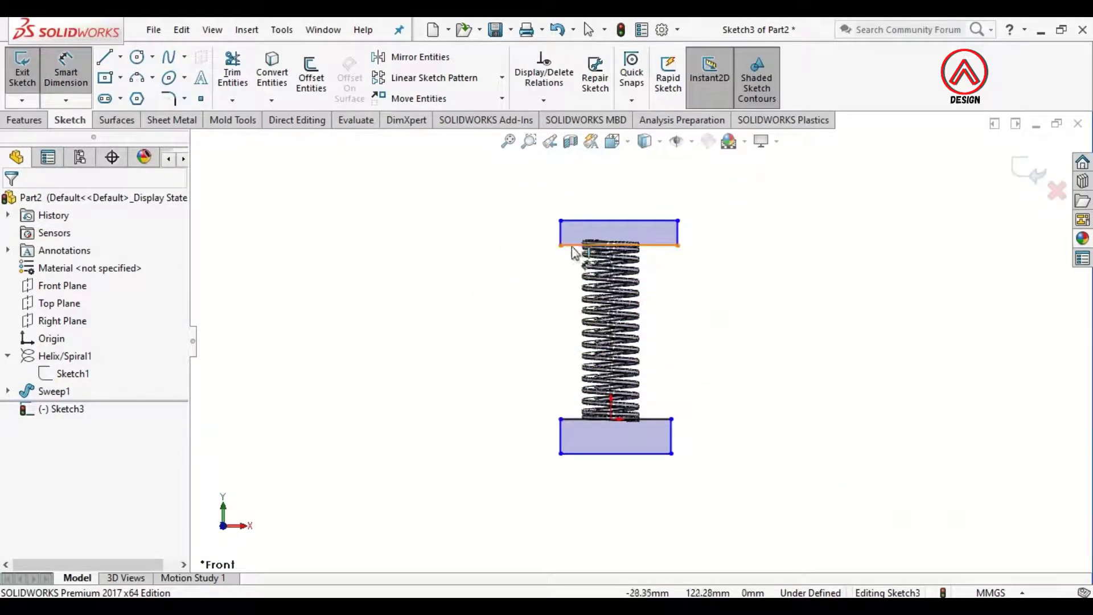
left_click(574, 252)
left_click(572, 418)
left_click(501, 359)
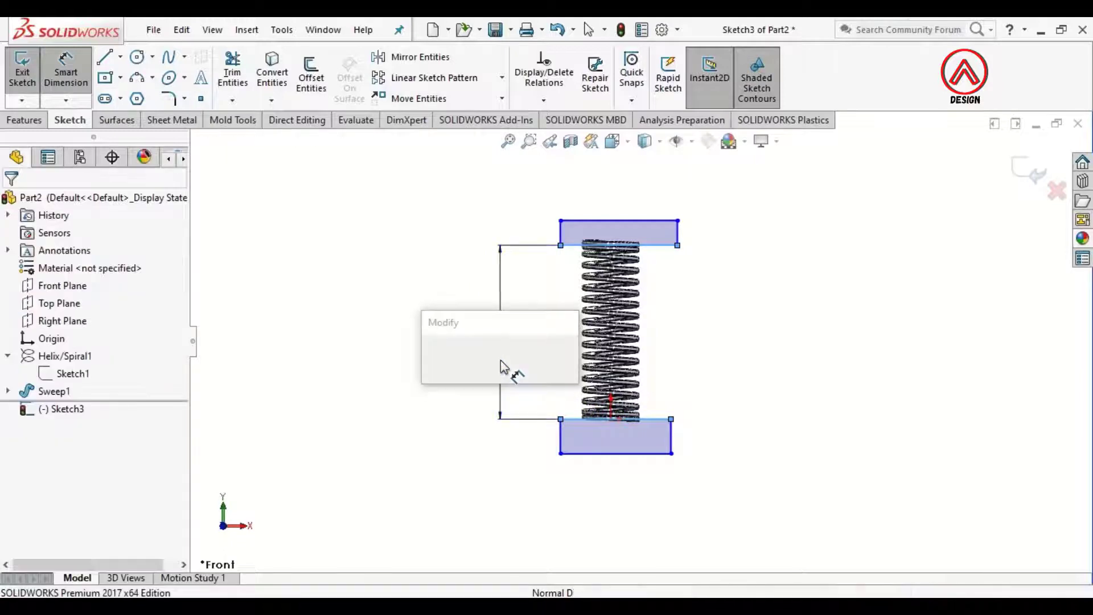
type("125")
key("Return")
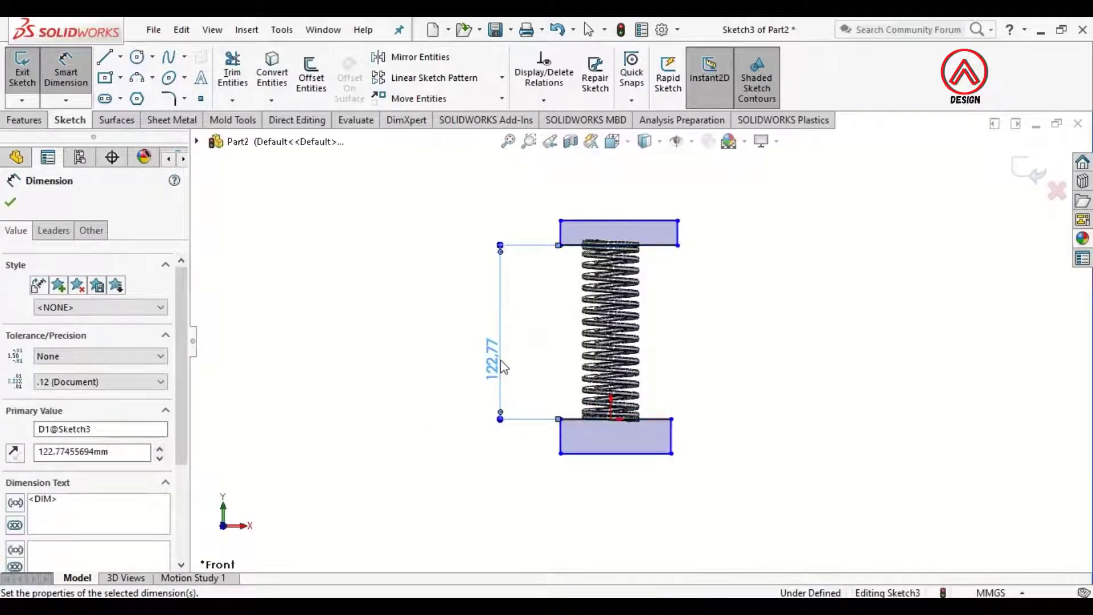
left_click(416, 318)
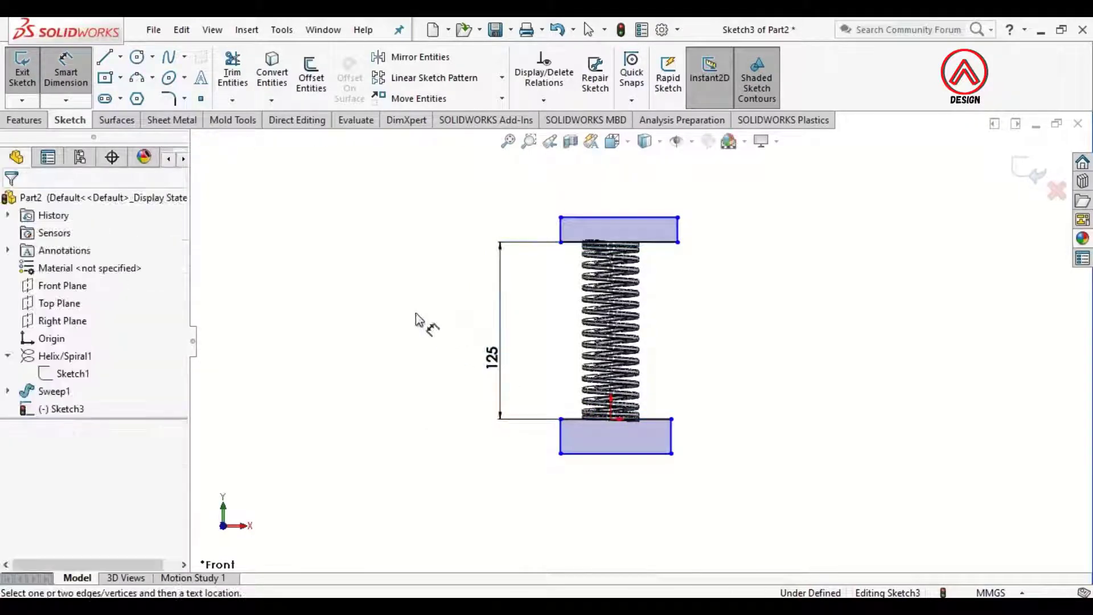
Step: Cut both spring ends flat with an Extruded Cut of the two rectangles set to Through All - Both
left_click(39, 123)
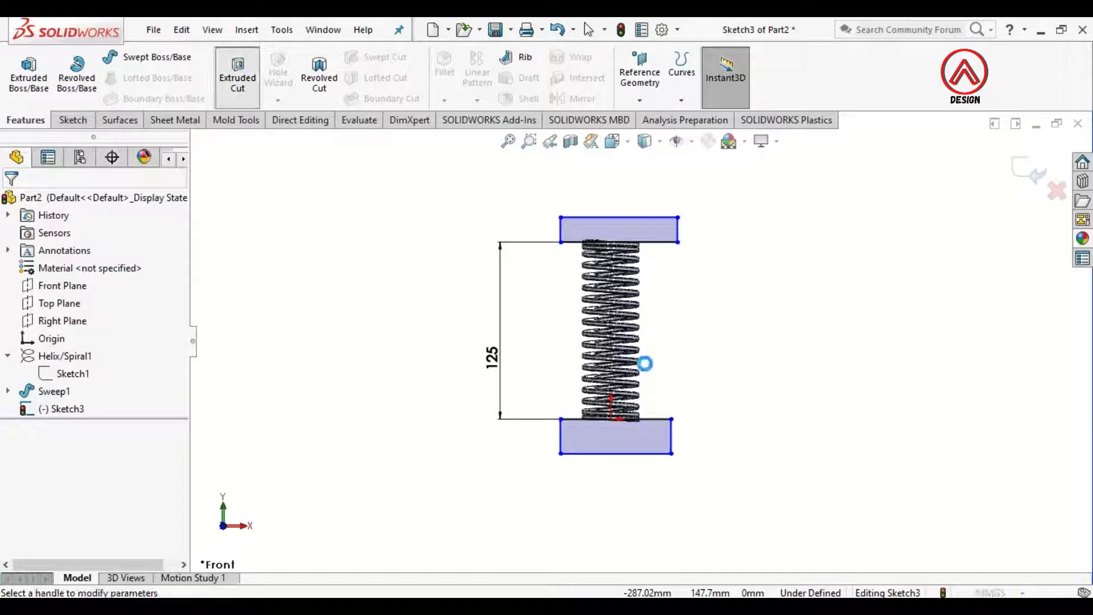
left_click(80, 299)
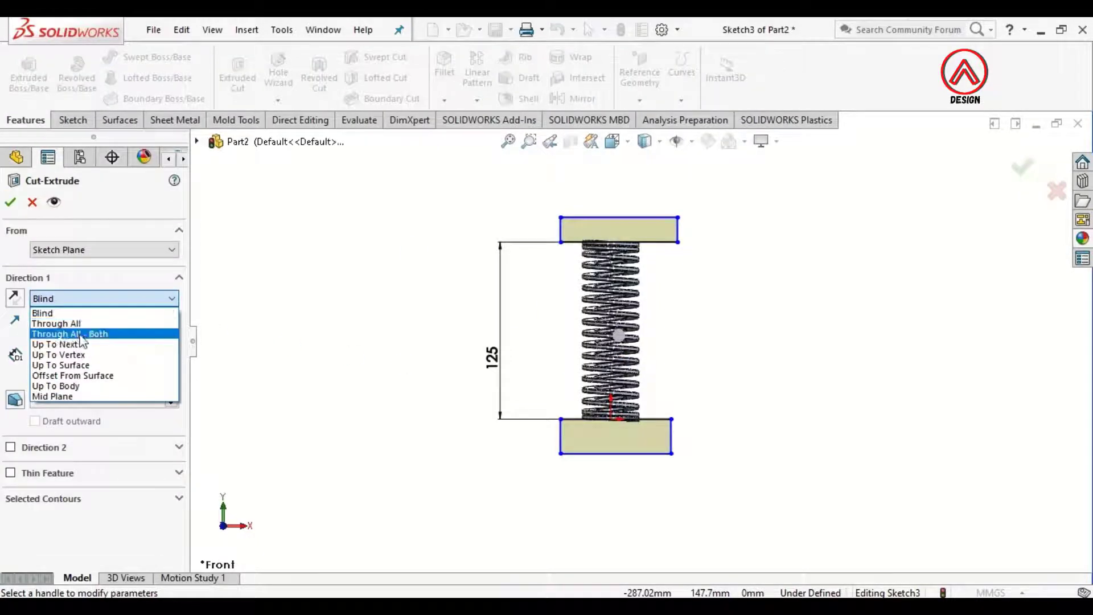
left_click(81, 335)
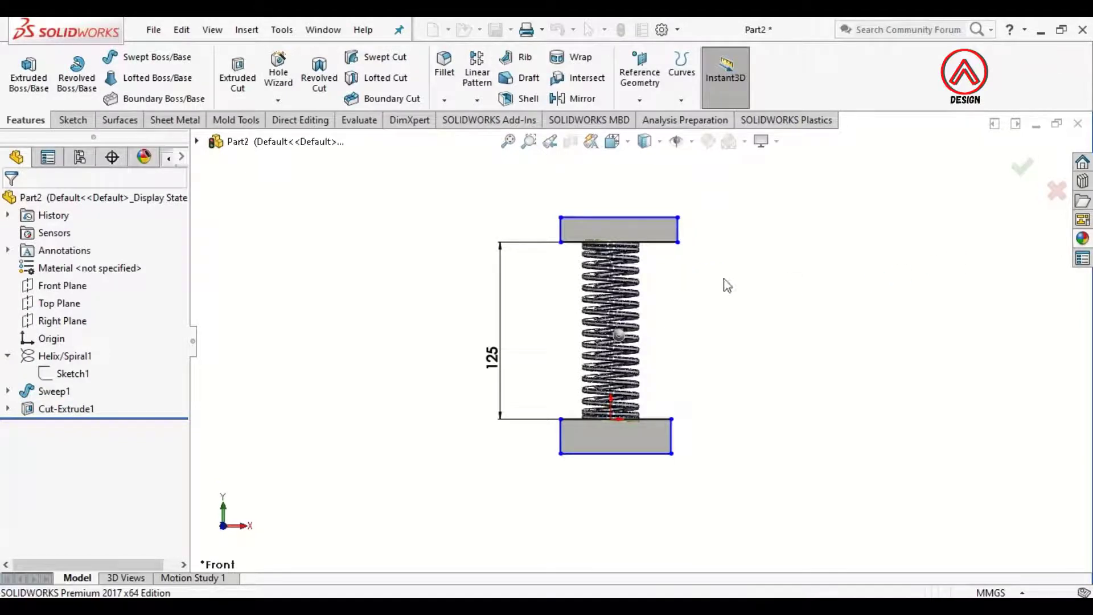
Step: Apply a yellow color appearance from the standard swatches to the whole part
scroll(657, 262, "down", 5)
middle_click_drag(560, 269, 550, 281)
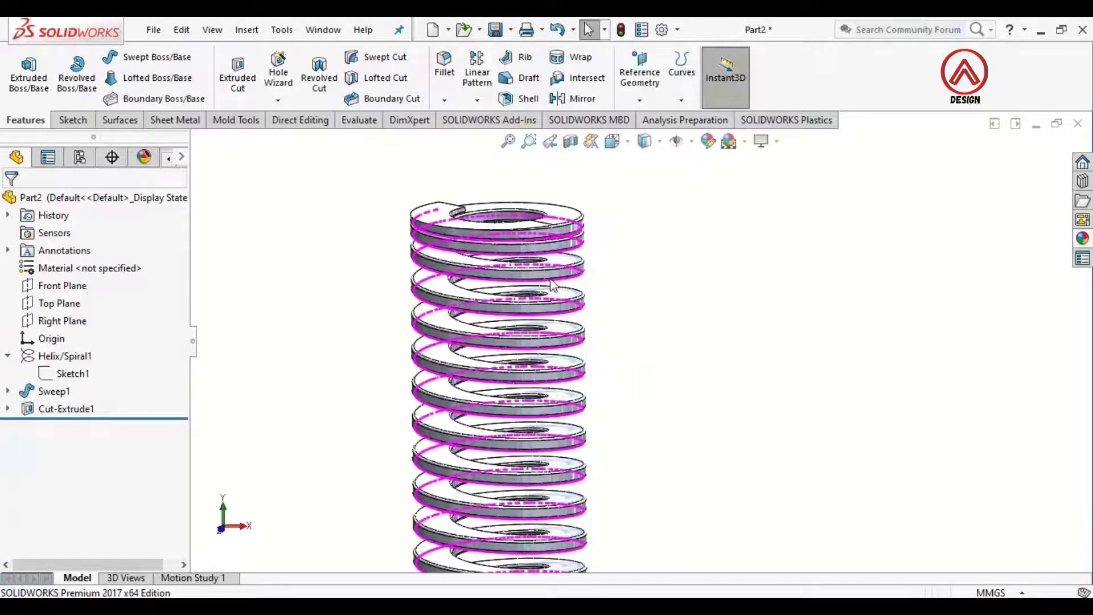
scroll(538, 245, "down", 2)
left_click(592, 225)
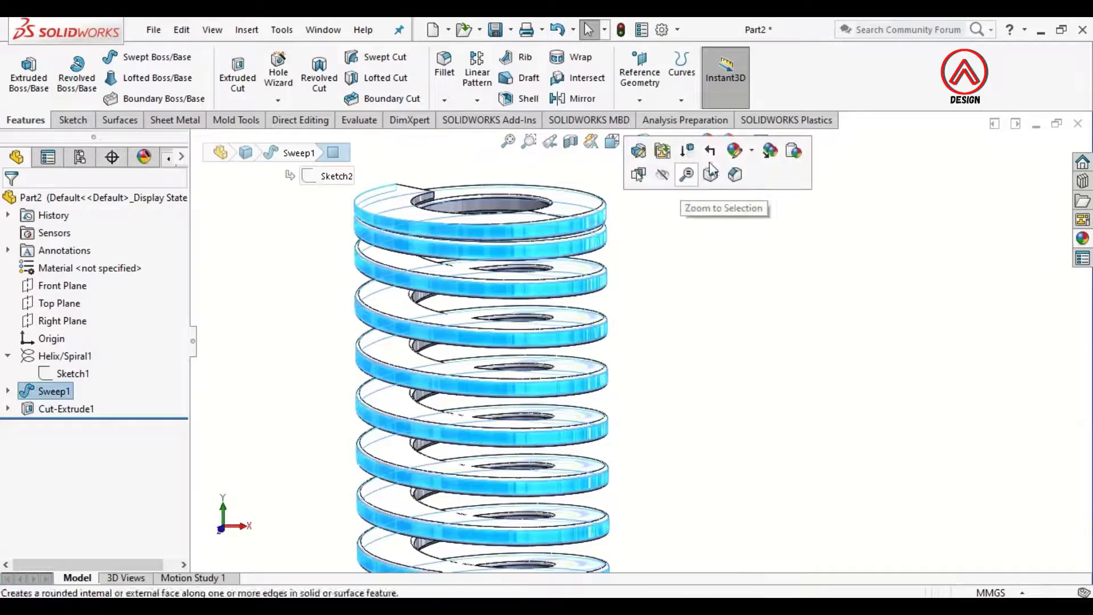
left_click(736, 156)
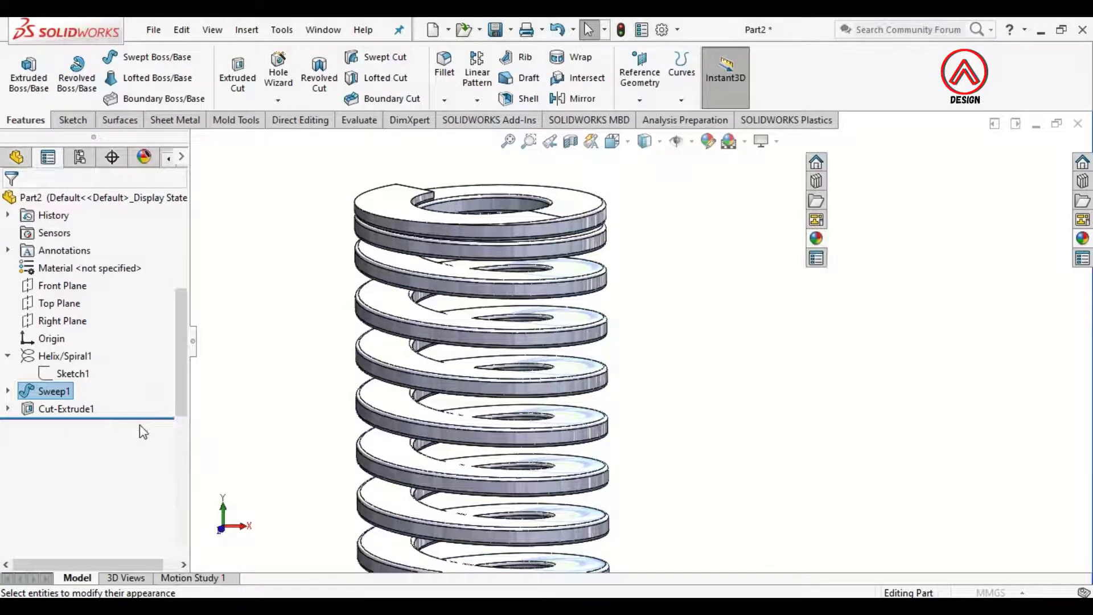
left_click(73, 535)
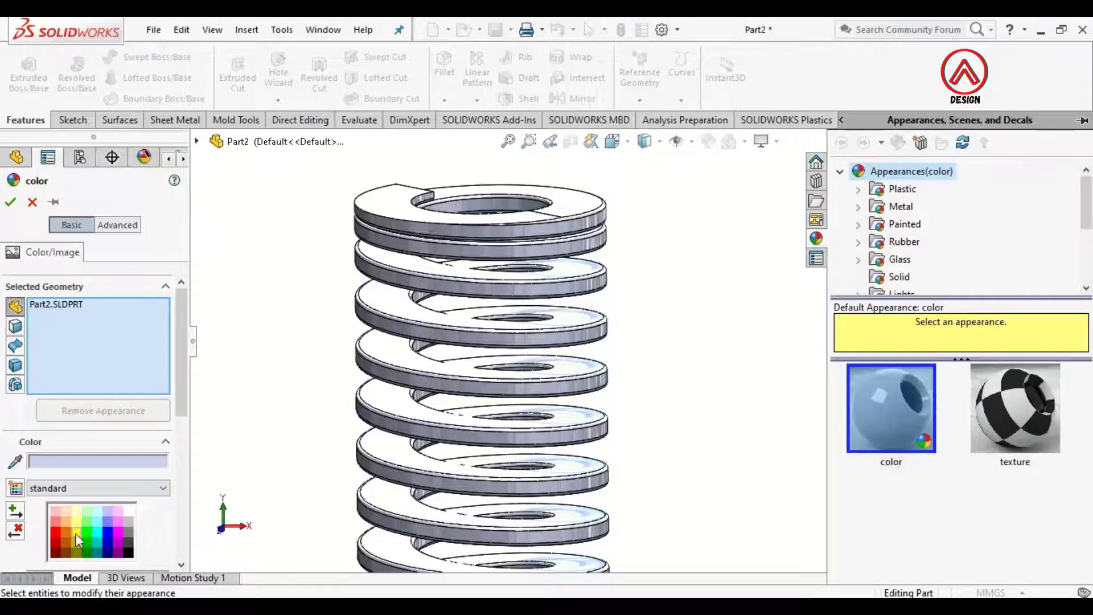
left_click(12, 202)
Step: Hide the sweep's profile sketch, Sketch2, at the lower end of the spring
scroll(632, 358, "up", 6)
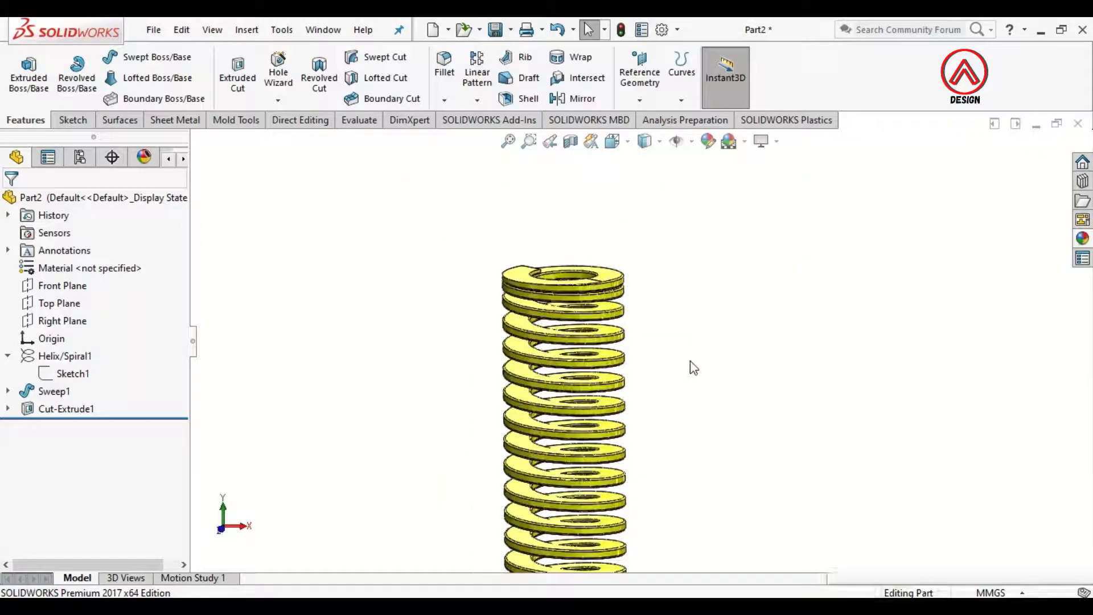
mouse_move(680, 398)
middle_mouse_down()
mouse_move(624, 501)
mouse_move(576, 525)
mouse_move(604, 473)
middle_mouse_up()
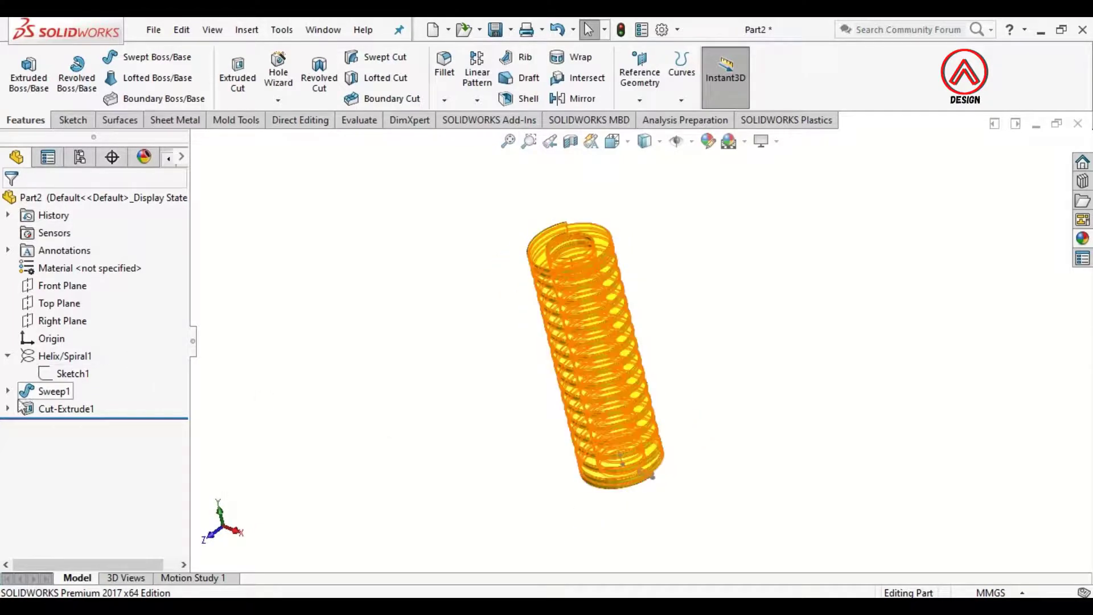
left_click(8, 391)
scroll(547, 479, "down", 5)
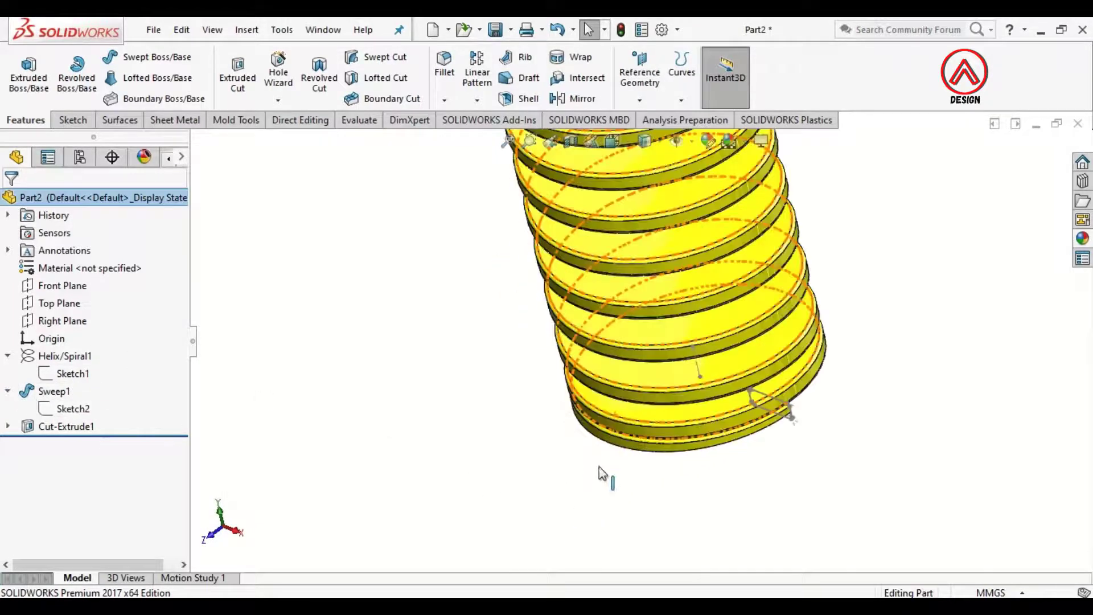
left_click(785, 399)
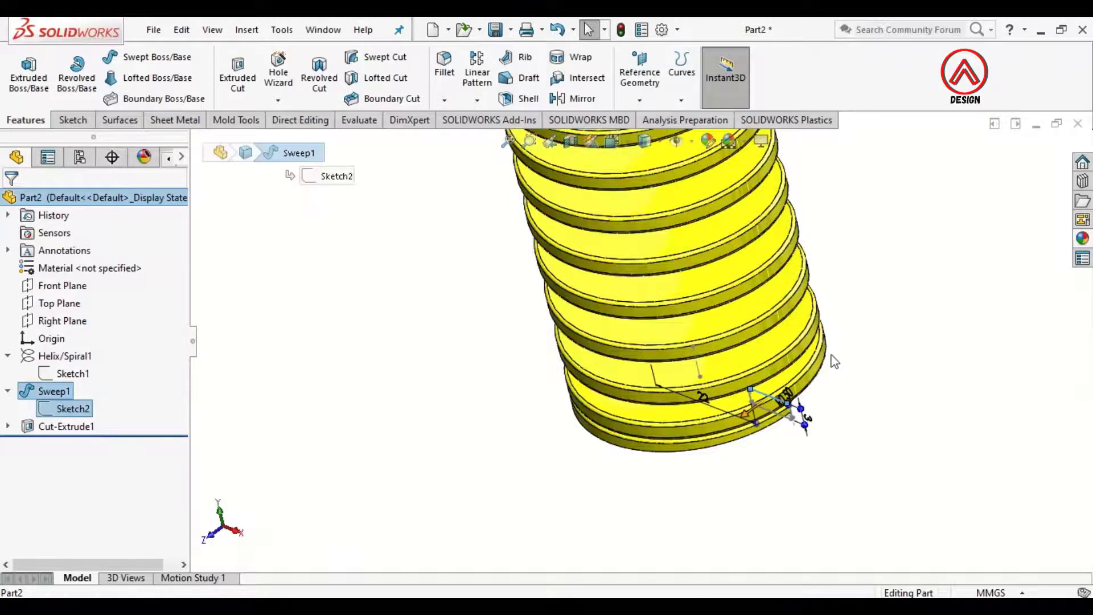
left_click(73, 408)
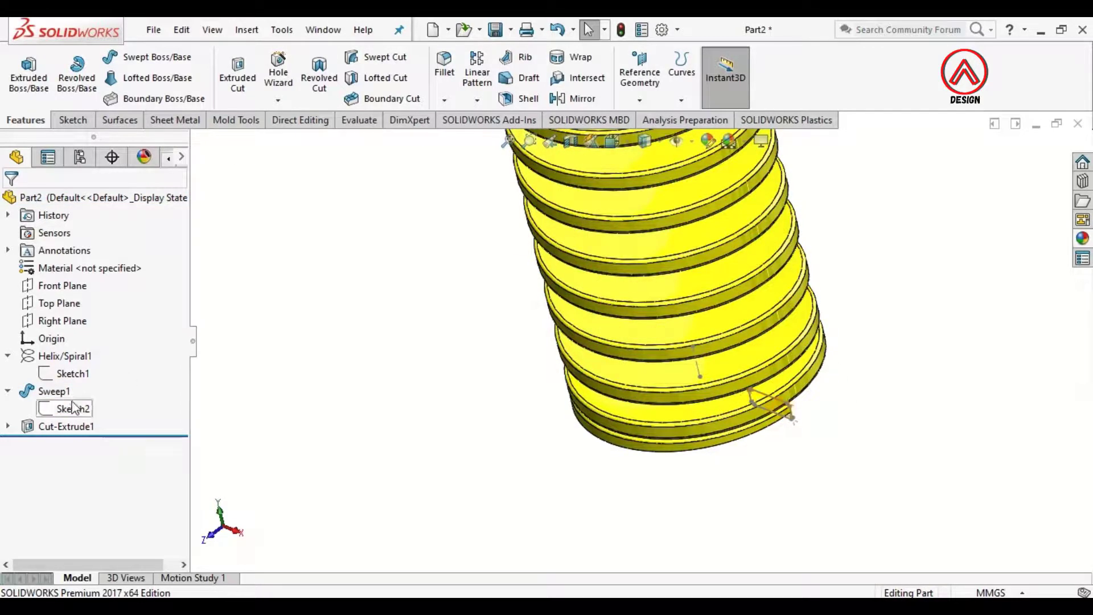
left_click(76, 382)
left_click(311, 433)
left_click(69, 408)
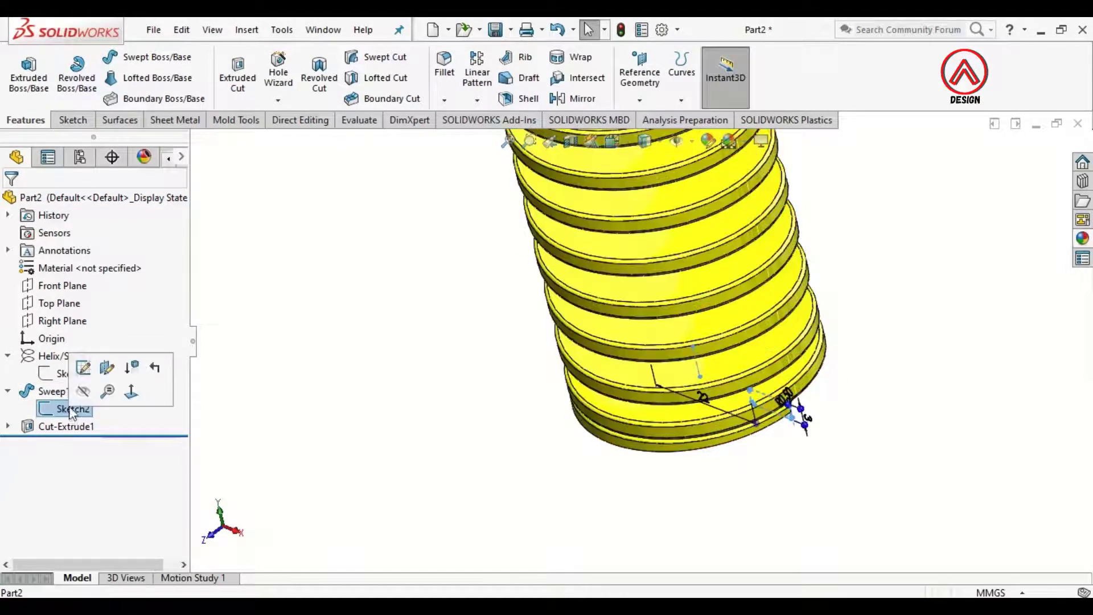
scroll(672, 387, "up", 9)
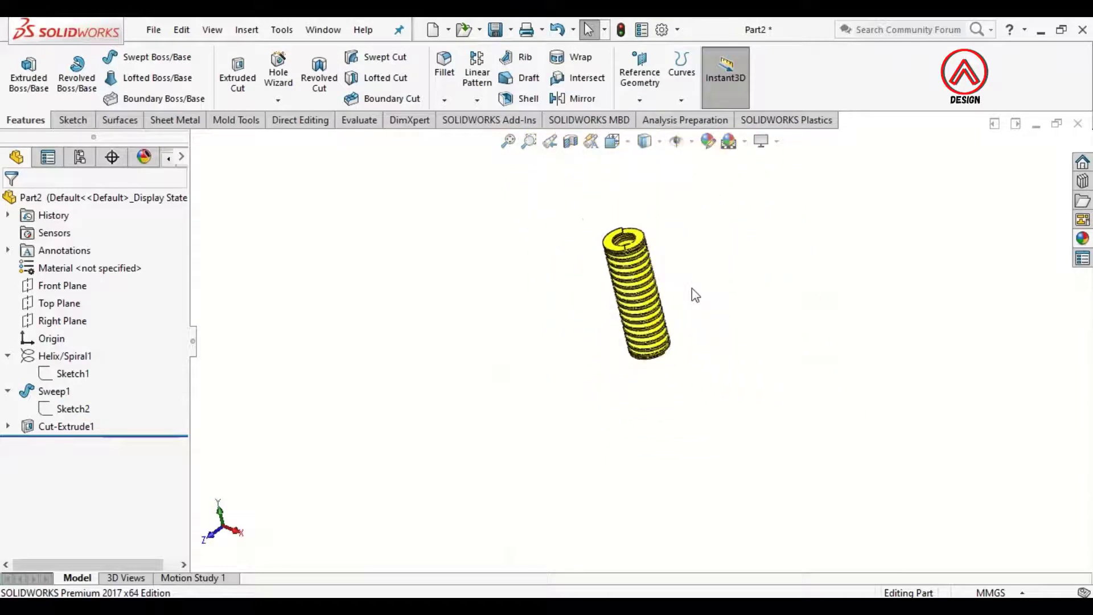
Step: Apply the Reflective Floor Black scene and inspect the finished spring from several angles
scroll(693, 293, "down", 4)
middle_click_drag(637, 337, 774, 273)
left_click(744, 142)
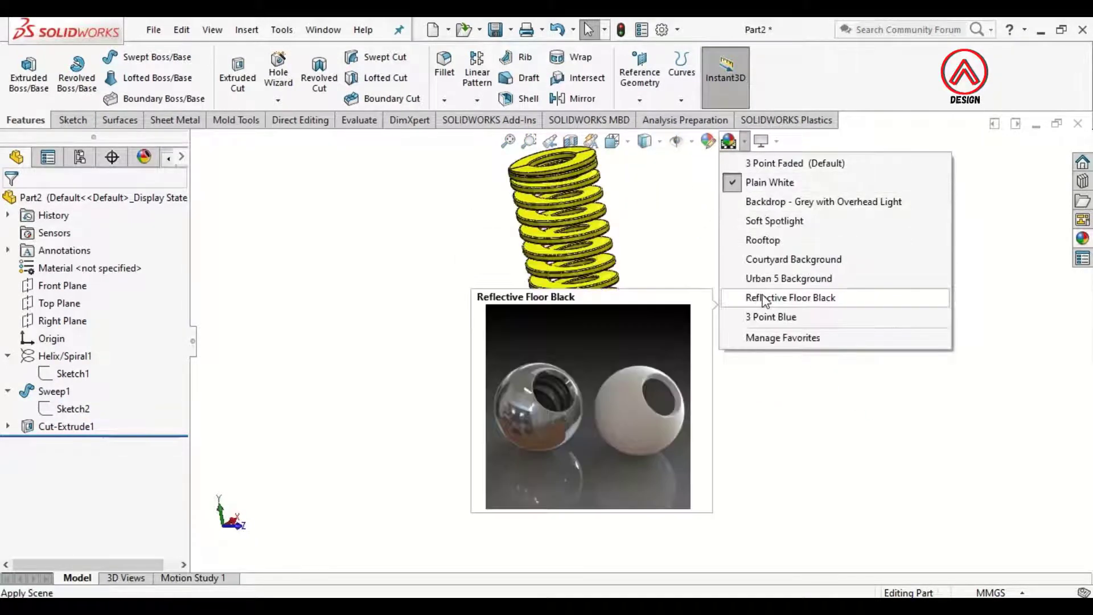
left_click(792, 297)
middle_click_drag(651, 325, 567, 317)
scroll(631, 259, "down", 4)
middle_click_drag(631, 259, 575, 325)
scroll(575, 325, "up", 3)
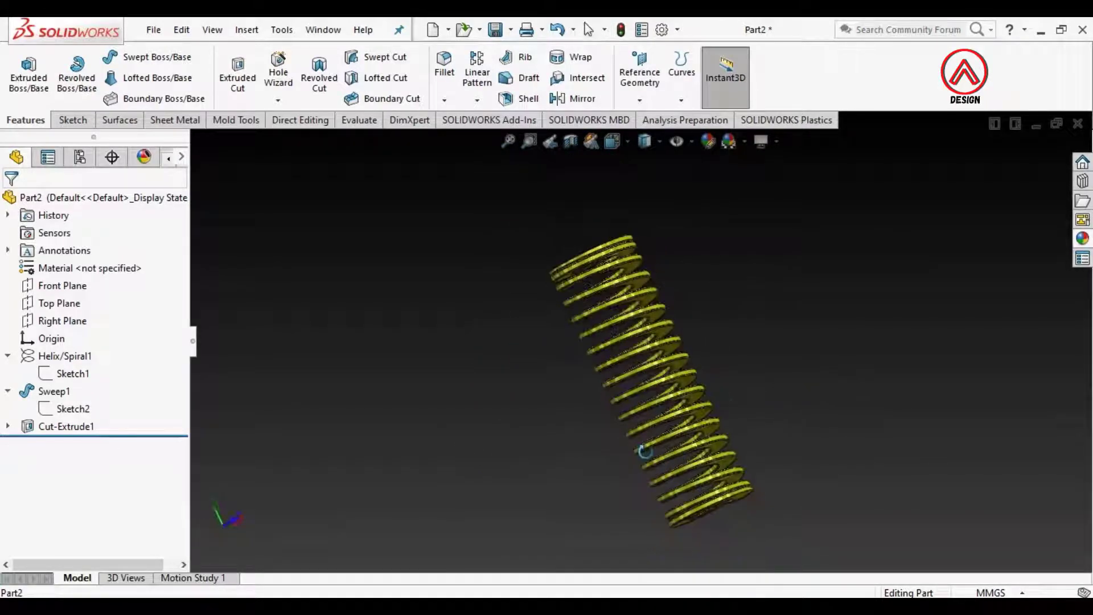